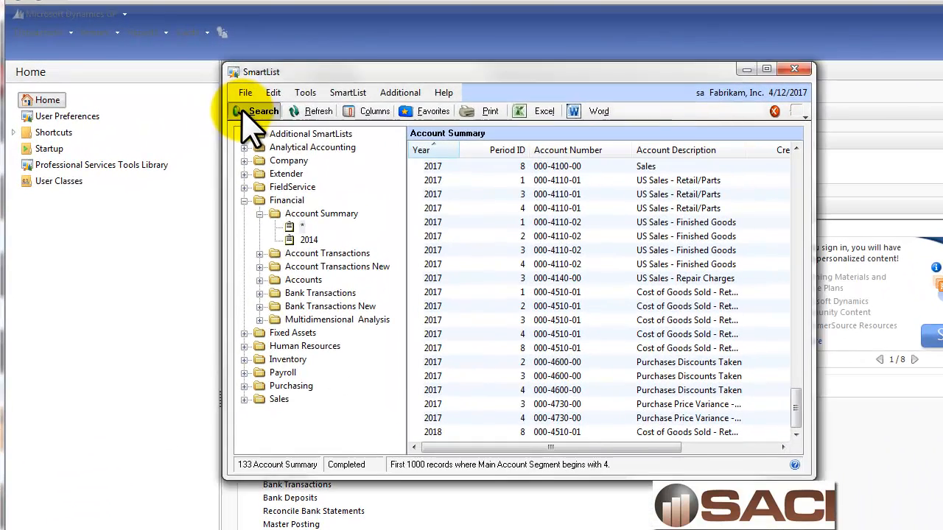
Run the Account Summary search for Main Account Segment beginning with 4, and enlarge the SmartList window to examine the accounts and amounts
{"action": "left_click", "coordinate": [270, 97]}
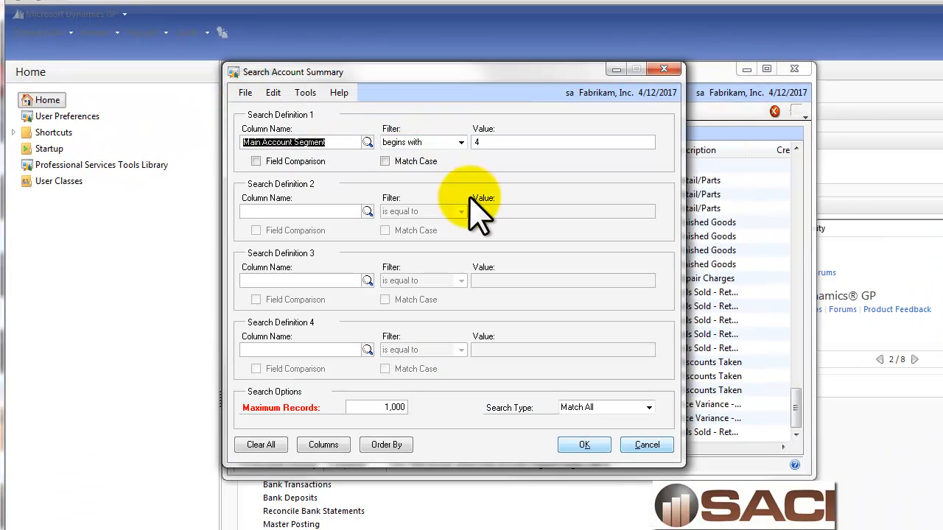
{"action": "left_click", "coordinate": [589, 446]}
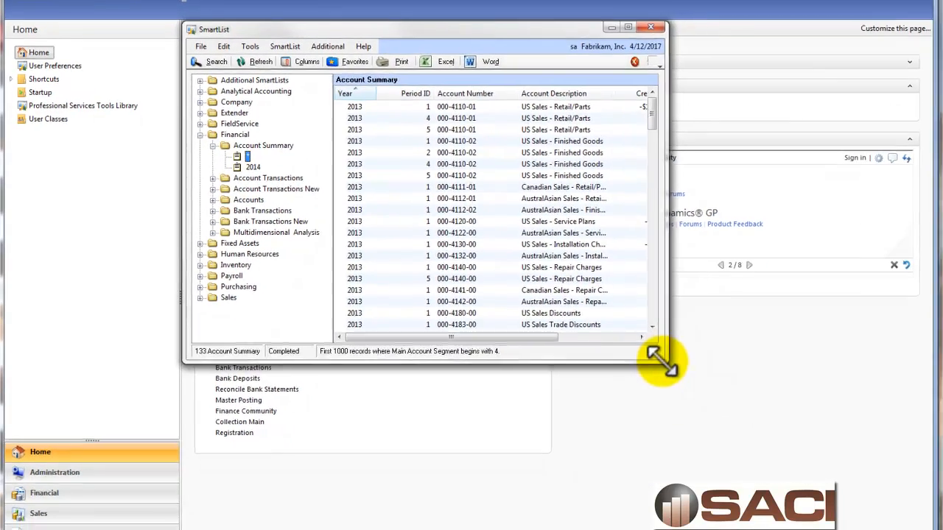
{"action": "left_click_drag", "start_coordinate": [814, 479], "coordinate": [793, 529]}
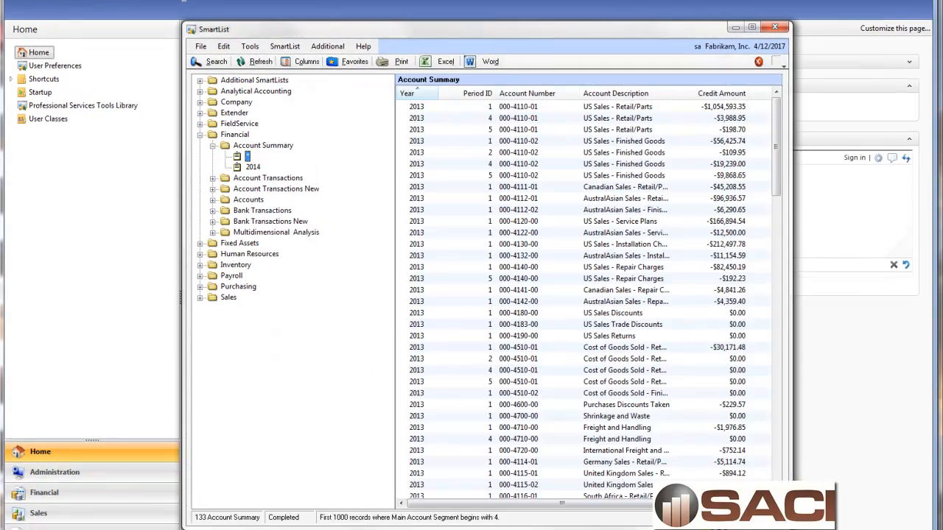
{"action": "left_click", "coordinate": [669, 504]}
{"action": "left_click_drag", "start_coordinate": [710, 501], "coordinate": [617, 516]}
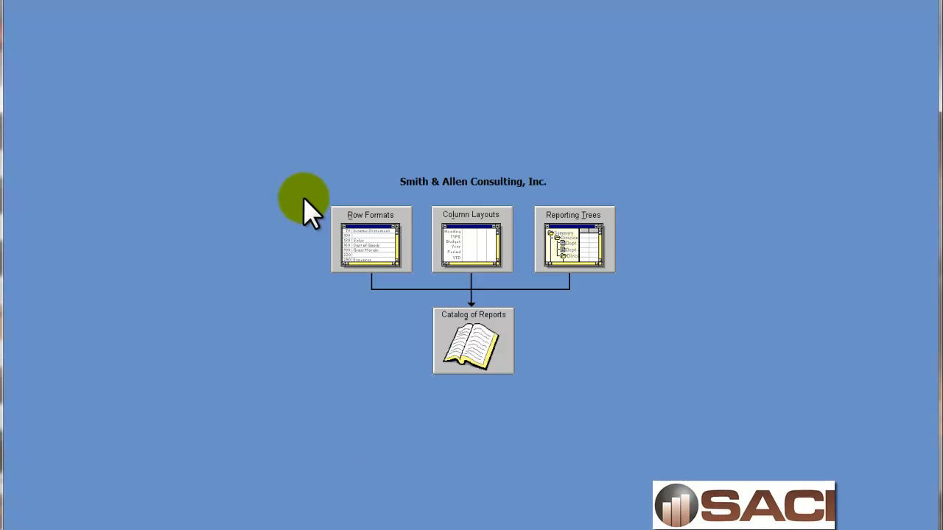
Switch to FRx Professional and create a new row format, selecting the description cell of row 130
{"action": "left_click", "coordinate": [378, 249]}
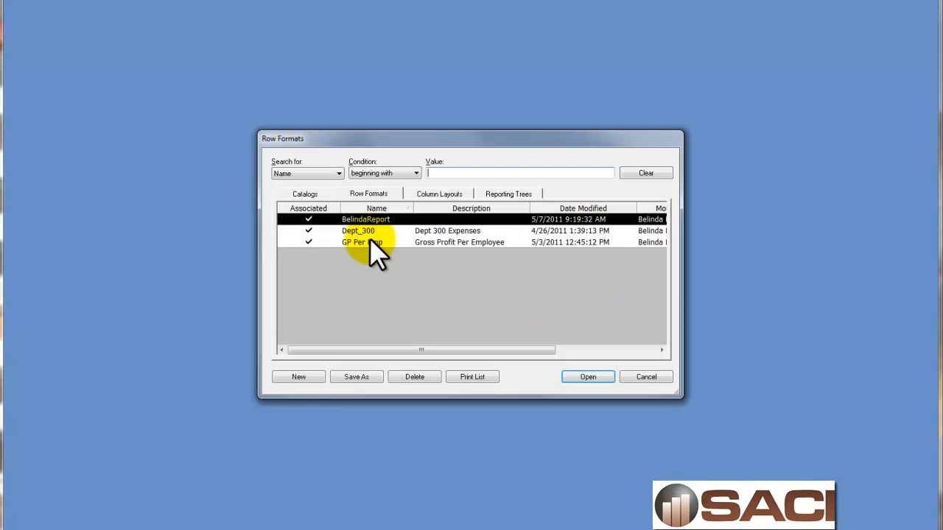
{"action": "left_click", "coordinate": [303, 375]}
{"action": "left_click", "coordinate": [63, 32]}
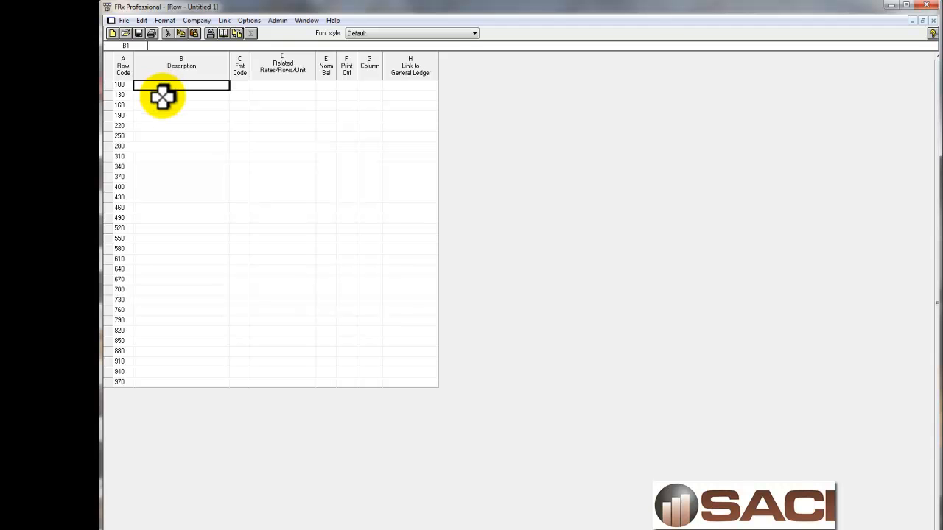
{"action": "left_click", "coordinate": [162, 97]}
Add rows from the chart of accounts for the 4000-series account range starting at 4000, with starting row code 130 and increment 30
{"action": "left_click", "coordinate": [142, 20]}
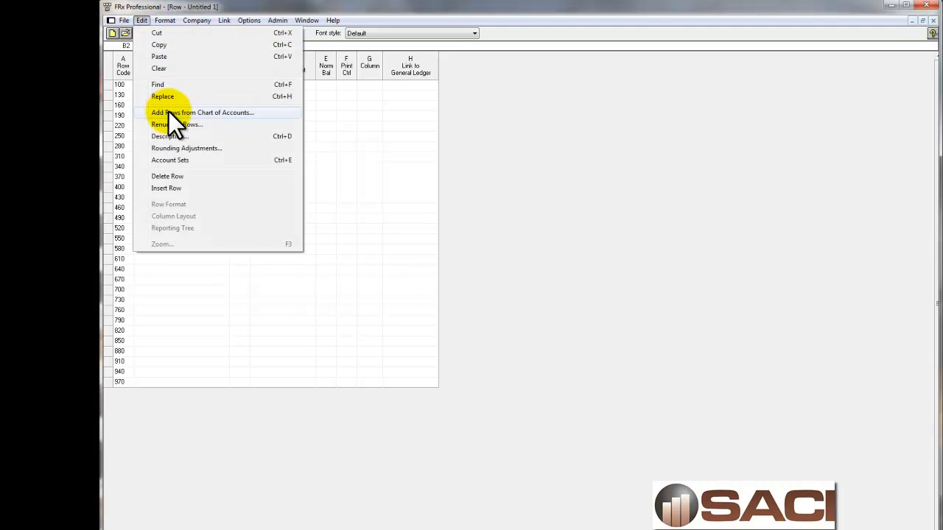
{"action": "left_click", "coordinate": [169, 111]}
{"action": "left_click", "coordinate": [489, 291]}
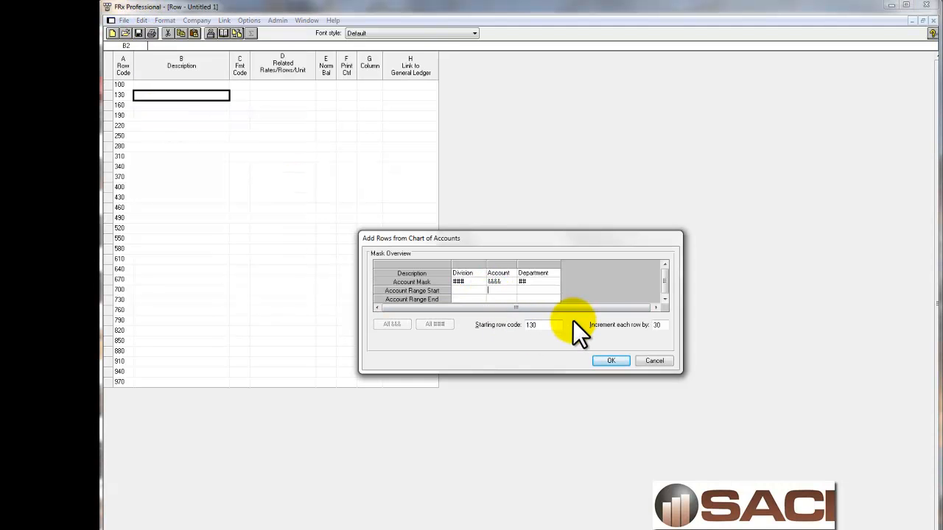
{"action": "type", "text": "4000"}
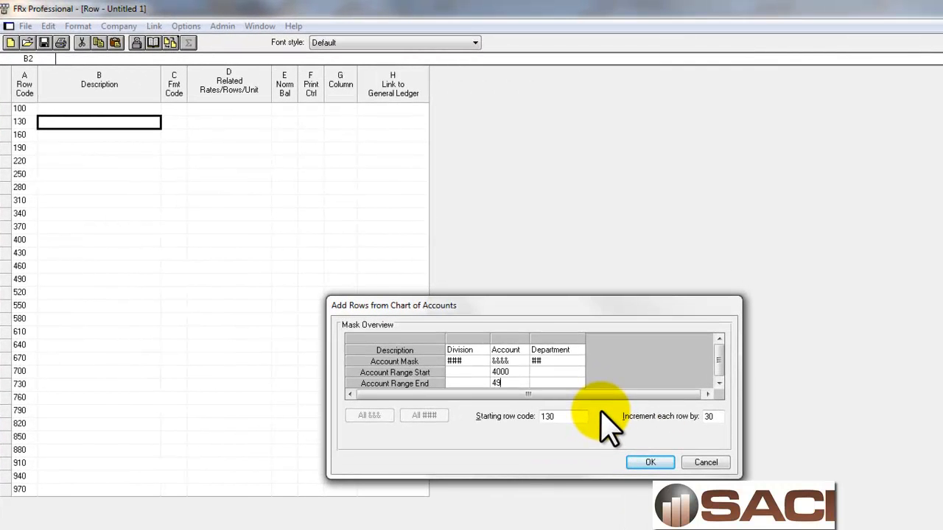
{"action": "left_click", "coordinate": [651, 464]}
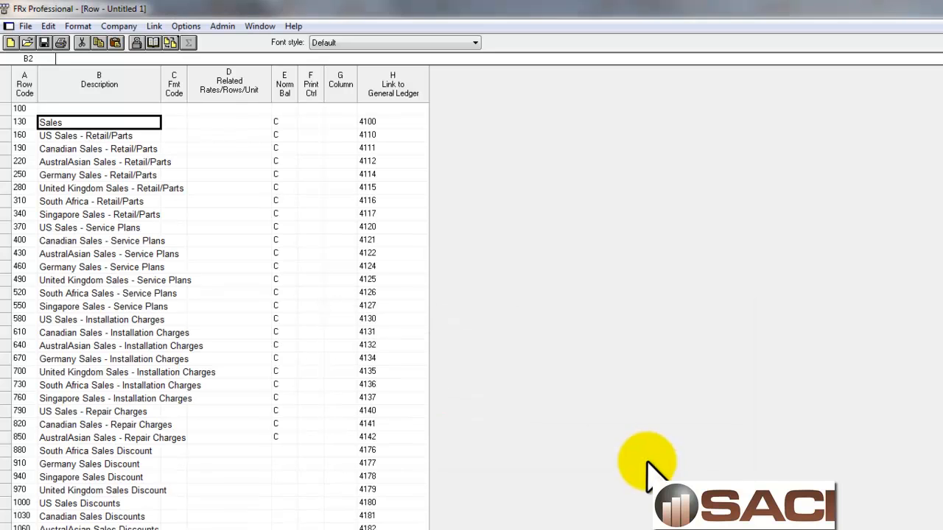
Enter the description "Sales" in row 100 and give it format code DES, Title in Description Column
{"action": "scroll", "coordinate": [366, 528], "scroll_direction": "down", "scroll_amount": 5}
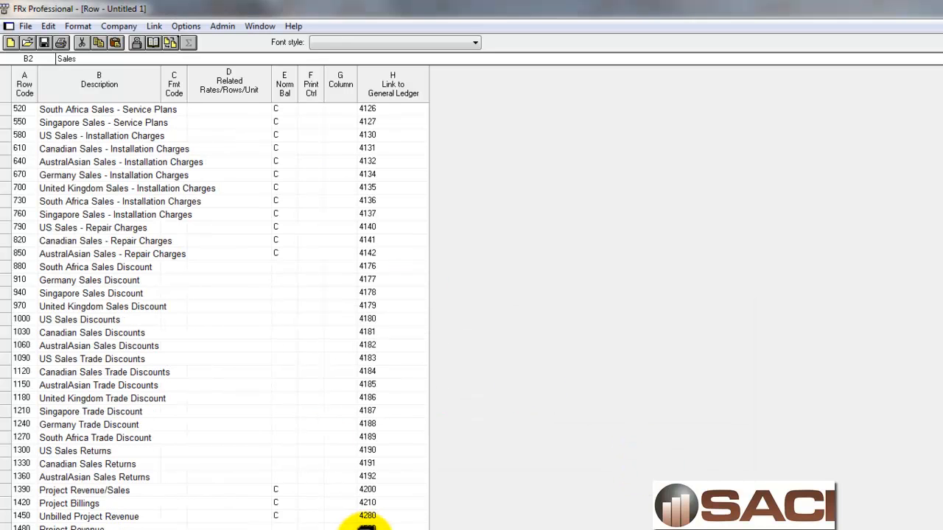
{"action": "scroll", "coordinate": [366, 528], "scroll_direction": "up", "scroll_amount": 5}
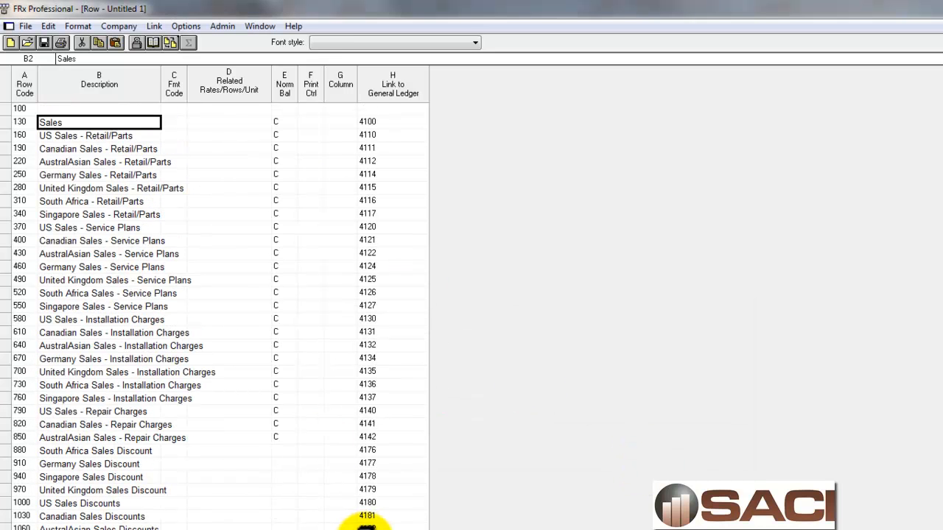
{"action": "left_click", "coordinate": [74, 109]}
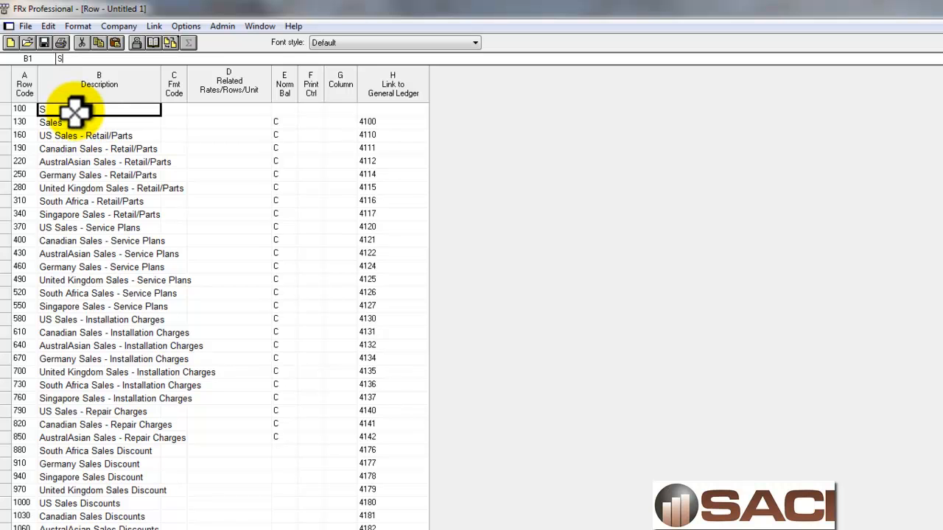
{"action": "left_click", "coordinate": [183, 111]}
{"action": "left_click", "coordinate": [183, 109]}
{"action": "left_click", "coordinate": [435, 345]}
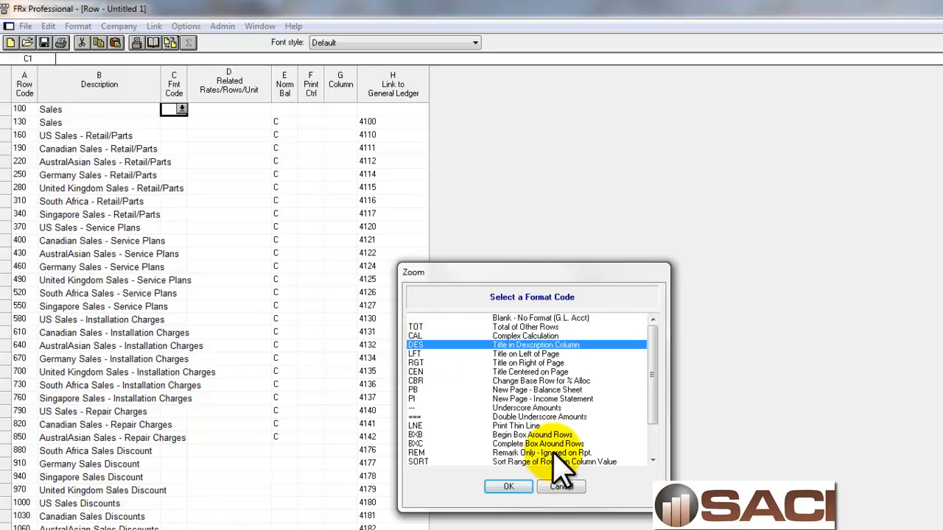
{"action": "left_click", "coordinate": [509, 486]}
Apply the Arial,12,bold,italic font style to the row 100 Sales heading and change it to Times,12,bold
{"action": "left_click", "coordinate": [70, 107]}
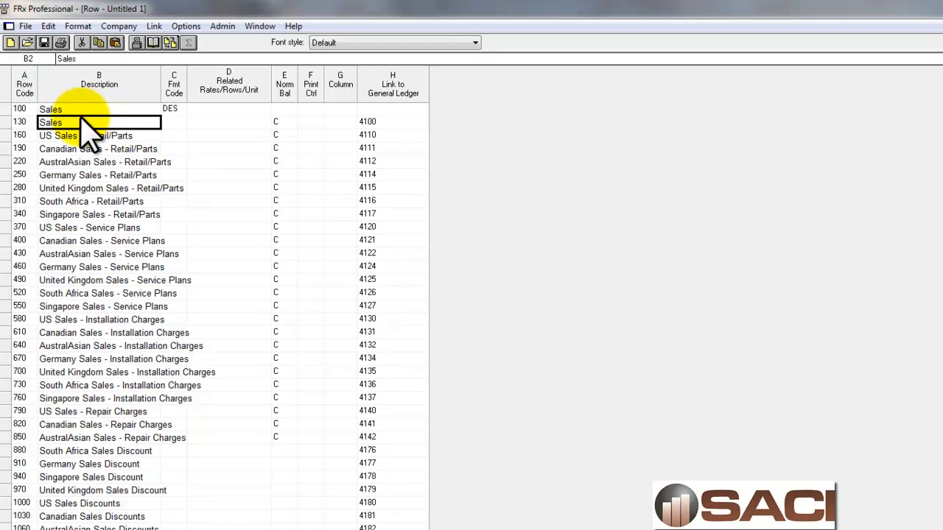
{"action": "left_click", "coordinate": [435, 43]}
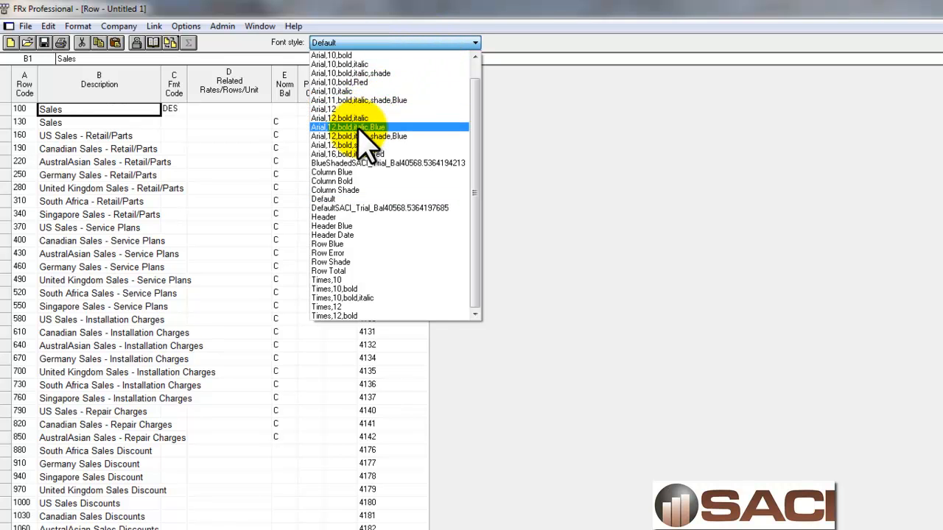
{"action": "left_click", "coordinate": [358, 118]}
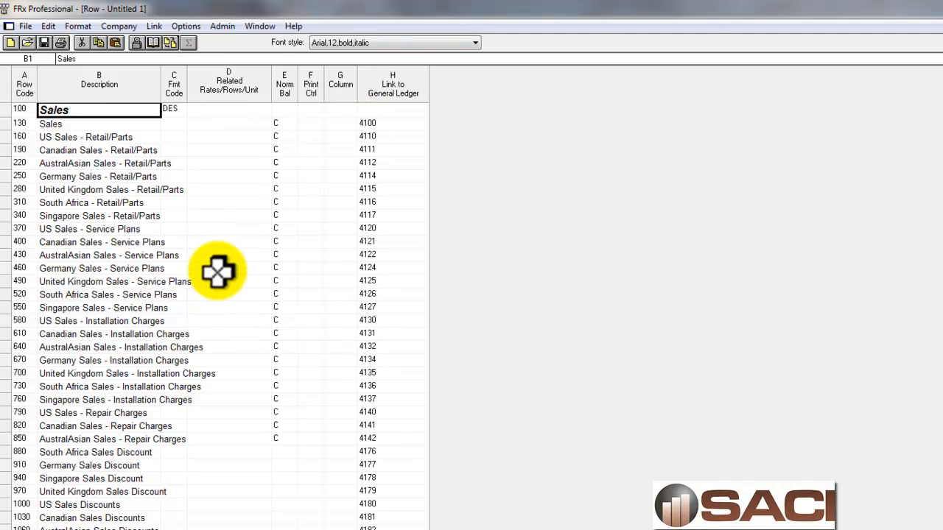
{"action": "scroll", "coordinate": [264, 501], "scroll_direction": "down", "scroll_amount": 3}
{"action": "scroll", "coordinate": [263, 501], "scroll_direction": "down", "scroll_amount": 3}
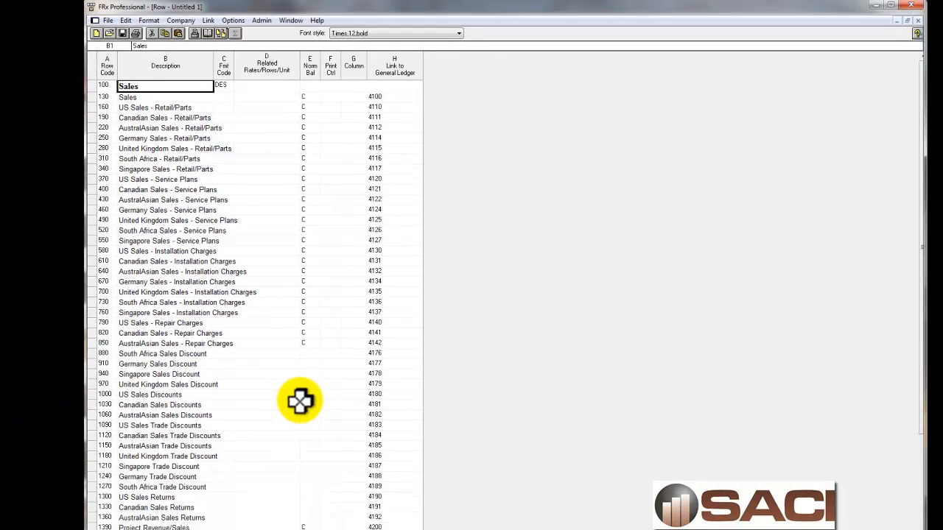
Insert three blank rows above the Project Revenue row linked to account 4500
{"action": "scroll", "coordinate": [353, 415], "scroll_direction": "down", "scroll_amount": 5}
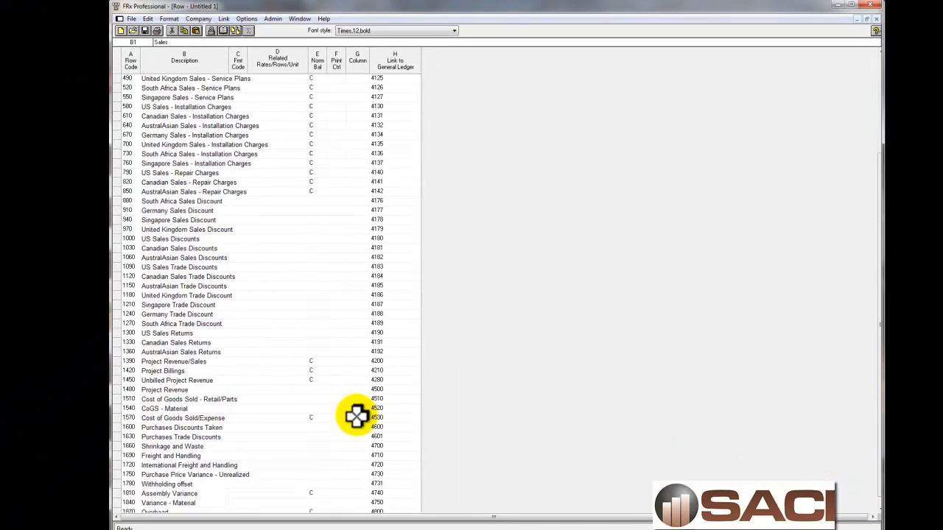
{"action": "left_click_drag", "start_coordinate": [385, 380], "coordinate": [116, 385]}
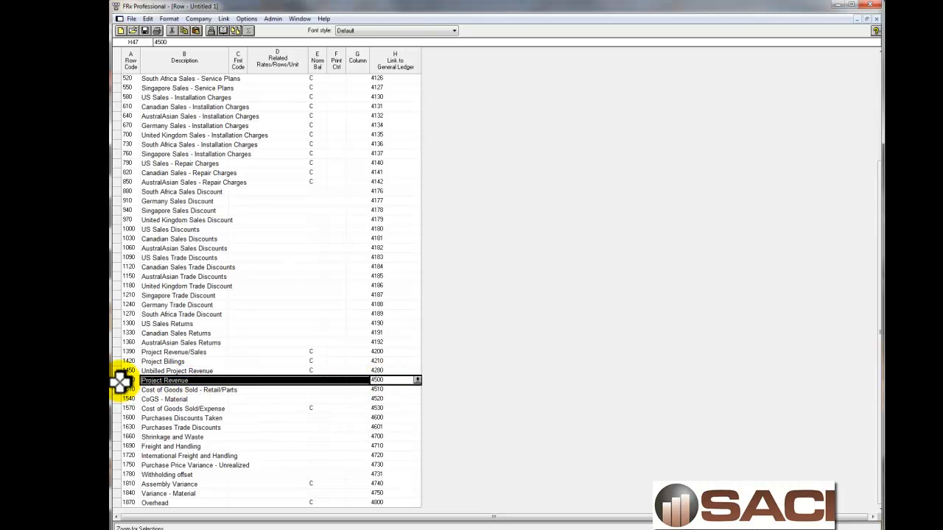
{"action": "left_click", "coordinate": [119, 389]}
{"action": "left_click", "coordinate": [119, 383]}
{"action": "left_click_drag", "start_coordinate": [118, 383], "coordinate": [120, 400]}
{"action": "right_click", "coordinate": [145, 389]}
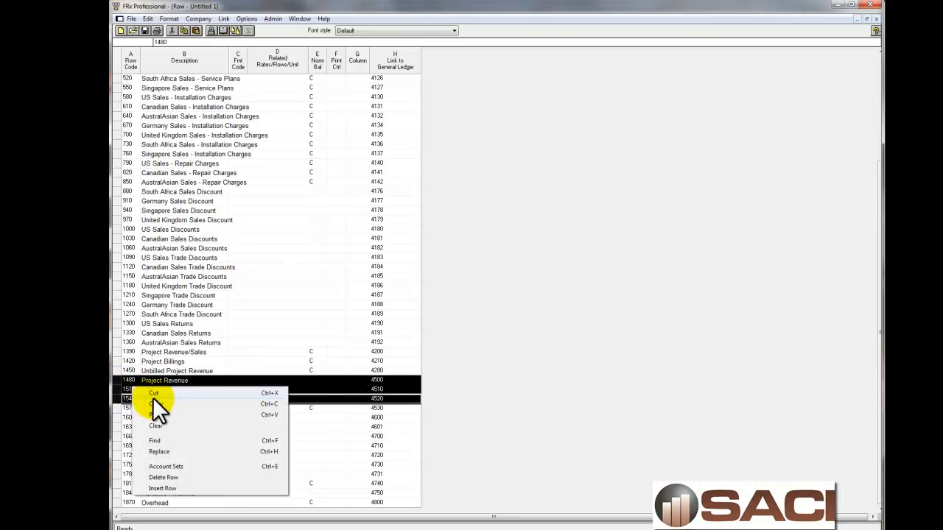
{"action": "left_click", "coordinate": [169, 489]}
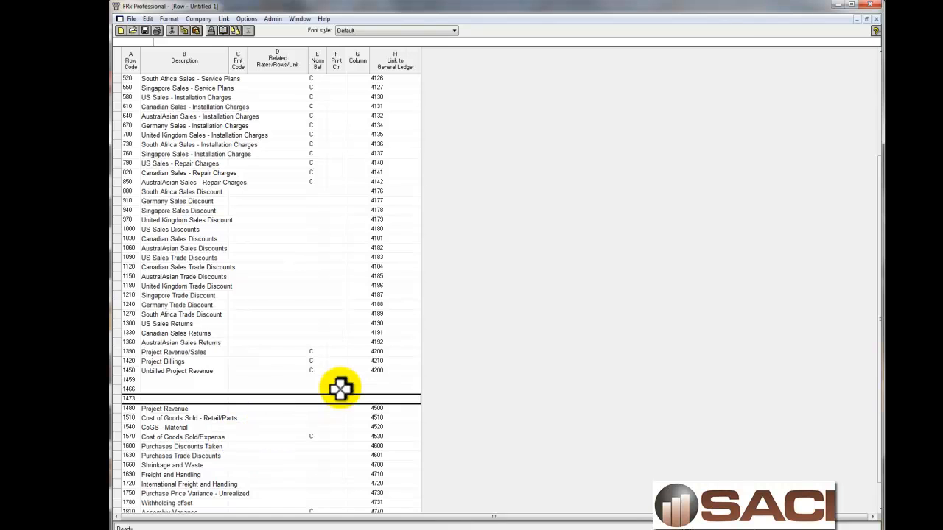
Set the normal balance to C for the sales discount, trade discount and returns rows, from row 880 through row 1360
{"action": "scroll", "coordinate": [330, 204], "scroll_direction": "up", "scroll_amount": 5}
{"action": "left_click", "coordinate": [316, 156]}
{"action": "left_click_drag", "start_coordinate": [316, 324], "coordinate": [310, 469]}
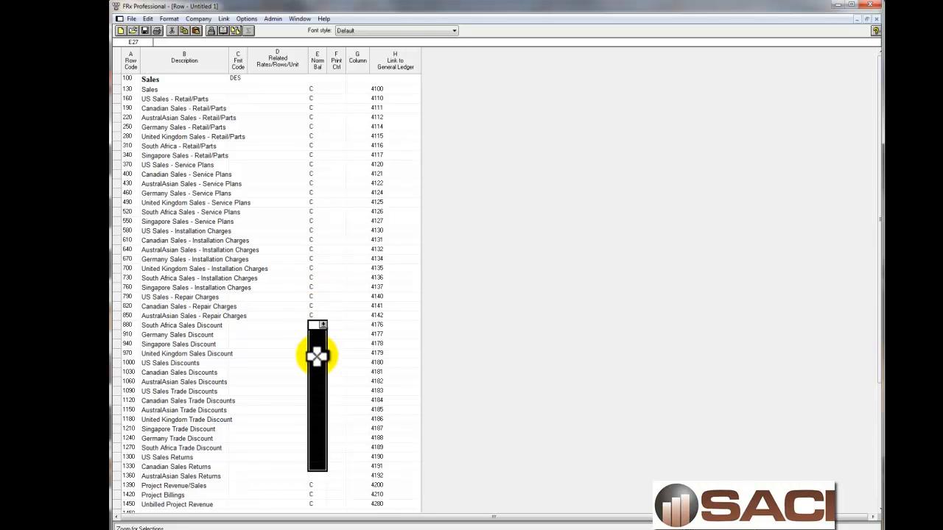
{"action": "type", "text": "C"}
{"action": "scroll", "coordinate": [326, 381], "scroll_direction": "down", "scroll_amount": 3}
{"action": "left_click", "coordinate": [317, 390]}
{"action": "type", "text": "C"}
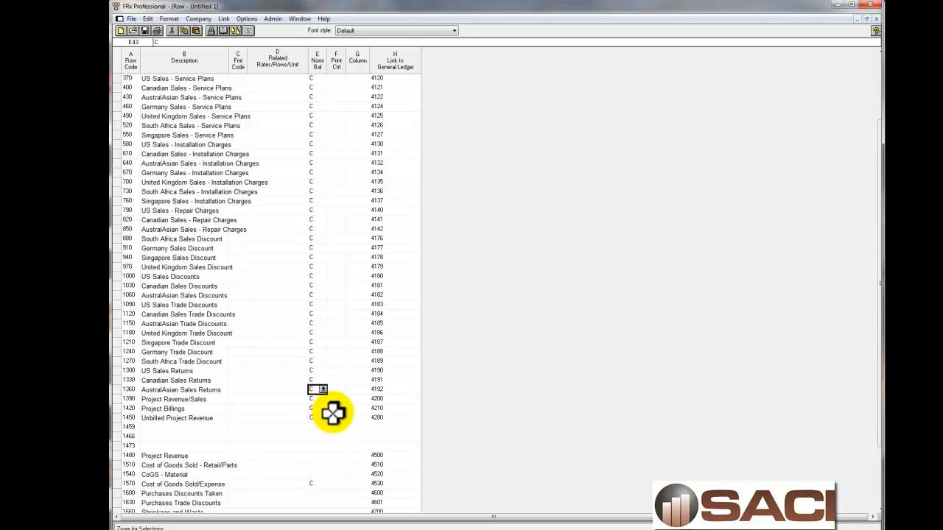
Assign the Underscore Amounts format code to blank row 1459 beneath Unbilled Project Revenue
{"action": "scroll", "coordinate": [308, 463], "scroll_direction": "down", "scroll_amount": 1}
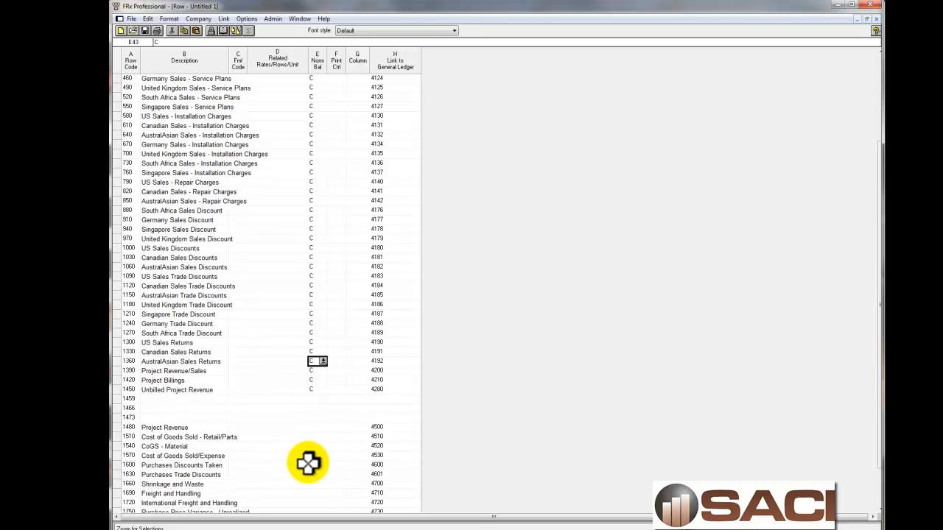
{"action": "left_click", "coordinate": [243, 399]}
{"action": "left_click", "coordinate": [244, 399]}
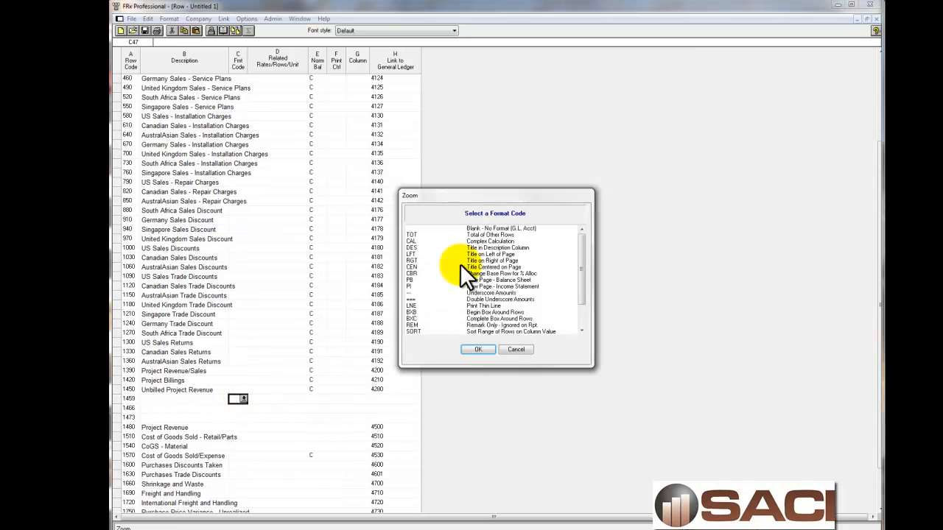
{"action": "left_click", "coordinate": [414, 293]}
{"action": "left_click", "coordinate": [478, 348]}
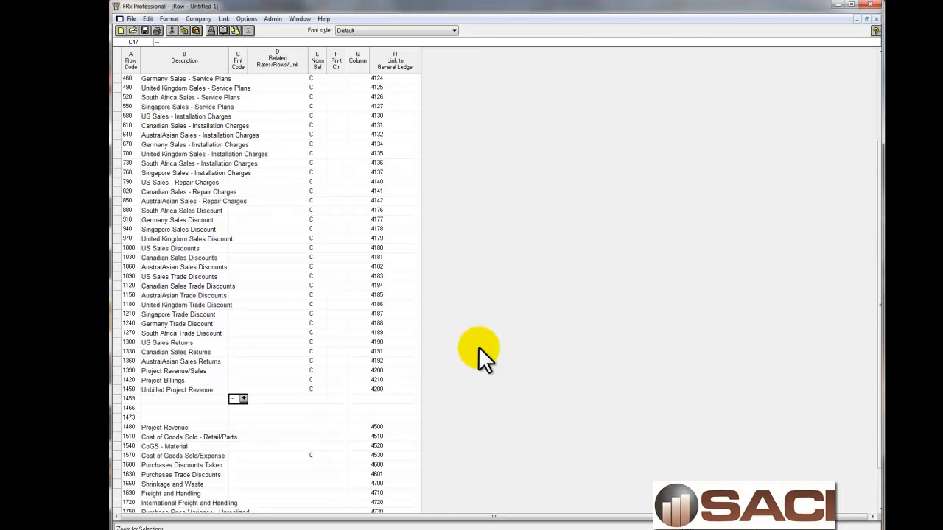
Describe row 1466 as "Total Sales" with format code TOT, totalling rows 100 to 1459
{"action": "scroll", "coordinate": [247, 446], "scroll_direction": "up", "scroll_amount": 4}
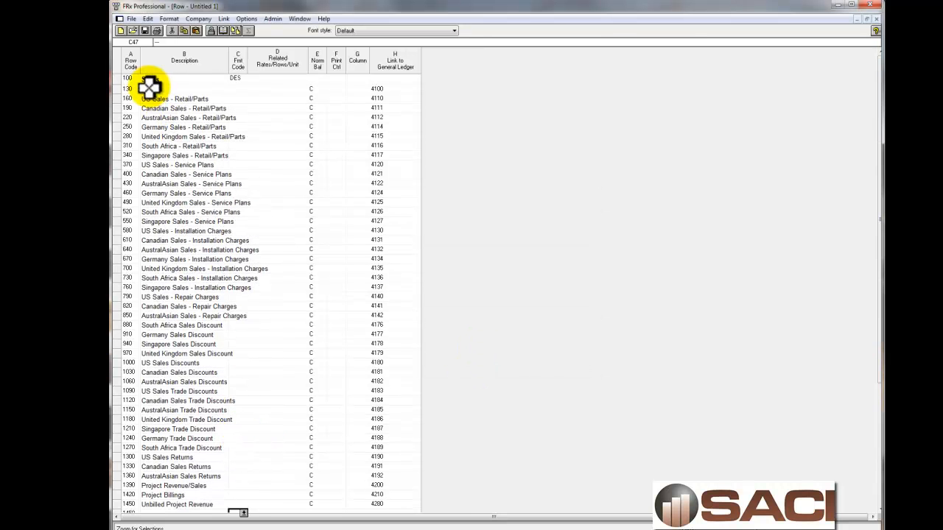
{"action": "scroll", "coordinate": [268, 427], "scroll_direction": "down", "scroll_amount": 6}
{"action": "left_click", "coordinate": [194, 362]}
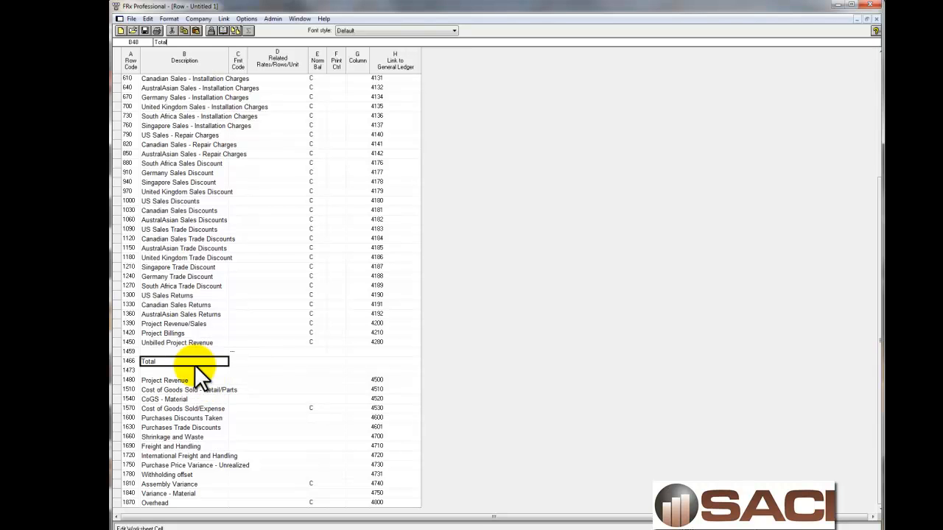
{"action": "key", "text": "Tab"}
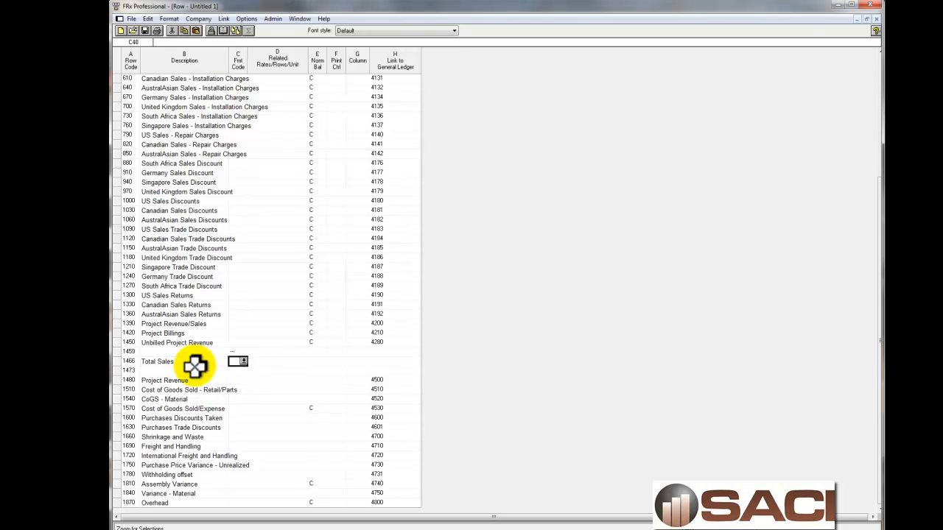
{"action": "key", "text": "Tab"}
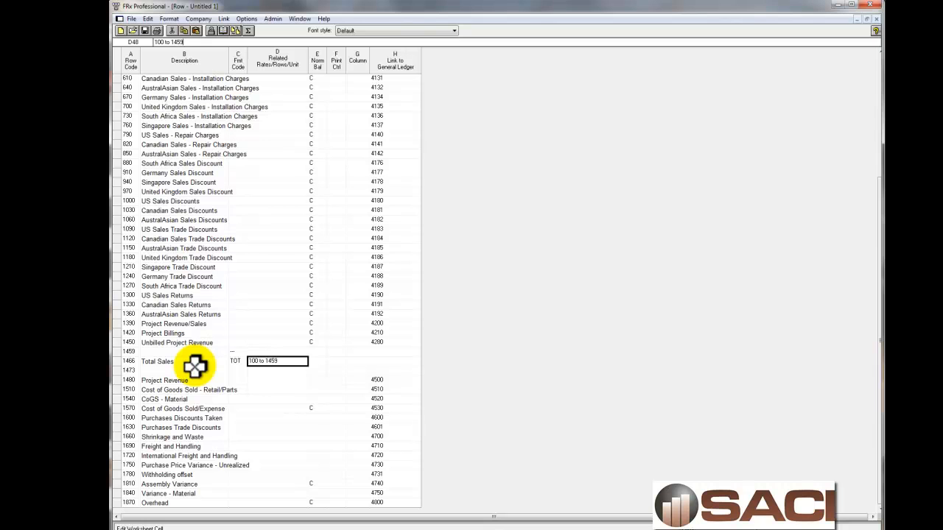
{"action": "type", "text": "100 to 1459"}
{"action": "key", "text": "Tab"}
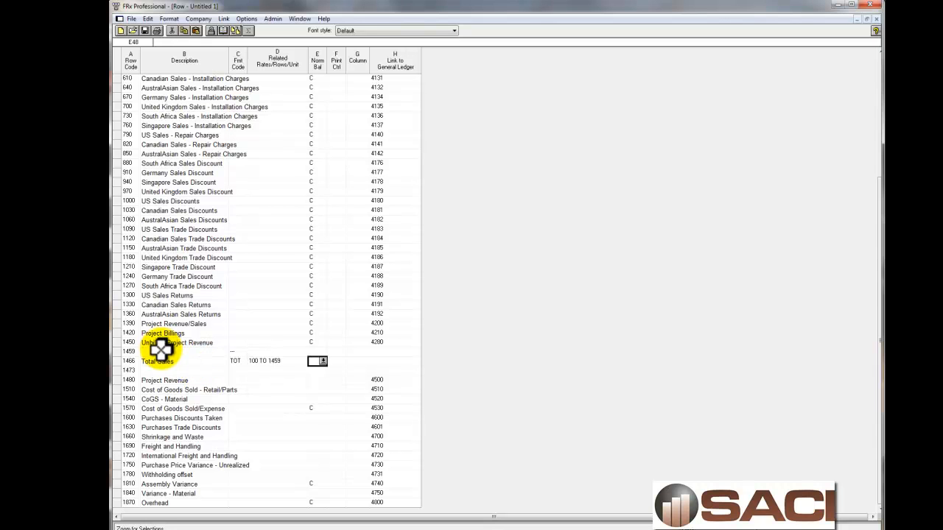
Apply a bold, italic, shaded blue Arial font style to the Total Sales description in row 1466
{"action": "left_click", "coordinate": [203, 361]}
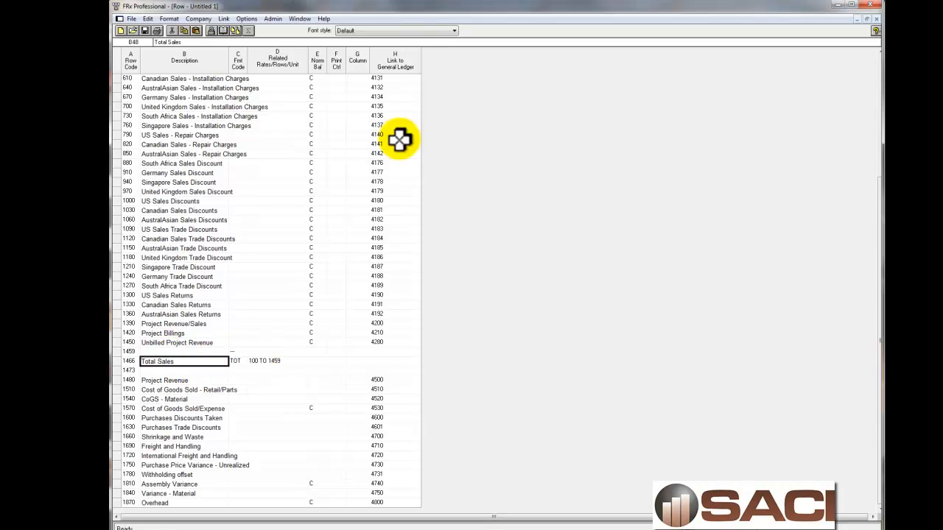
{"action": "left_click", "coordinate": [408, 30]}
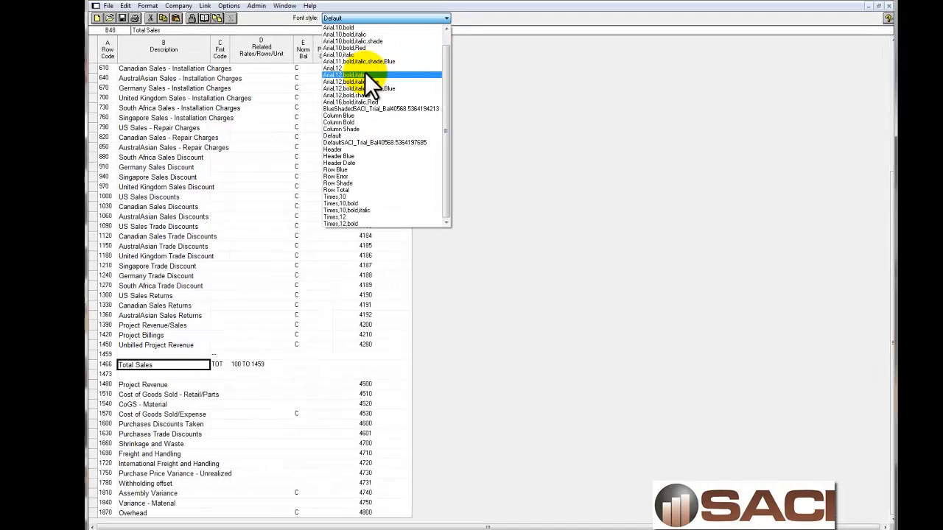
{"action": "left_click", "coordinate": [373, 76]}
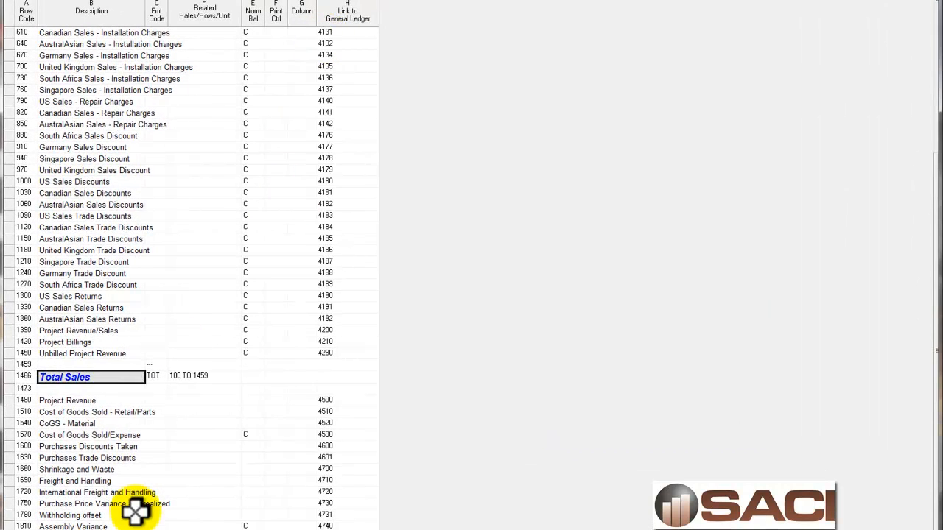
Insert a blank row beneath Total Sales, above row 1473, and assign it format code DES
{"action": "left_click", "coordinate": [10, 389]}
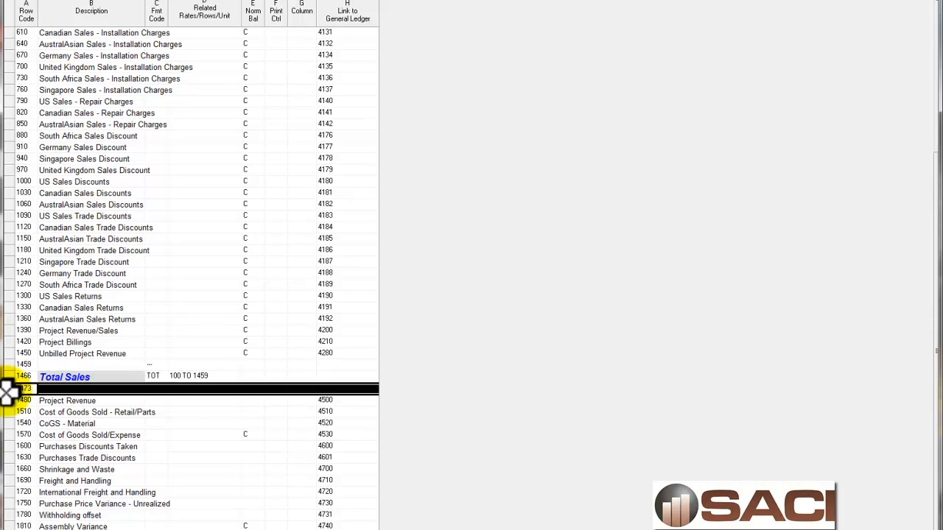
{"action": "right_click", "coordinate": [9, 390]}
{"action": "left_click", "coordinate": [29, 515]}
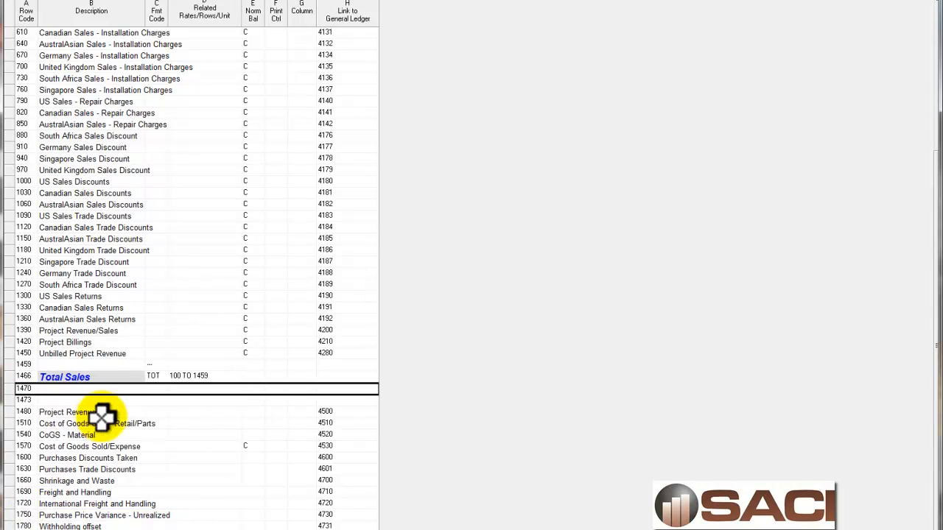
{"action": "left_click", "coordinate": [164, 388]}
{"action": "left_click", "coordinate": [163, 388]}
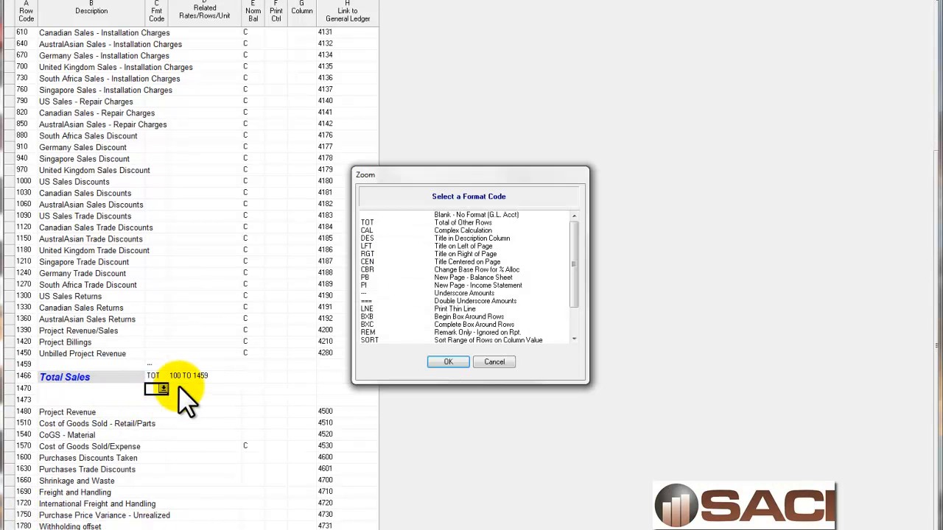
{"action": "left_click", "coordinate": [399, 238]}
{"action": "left_click", "coordinate": [448, 362]}
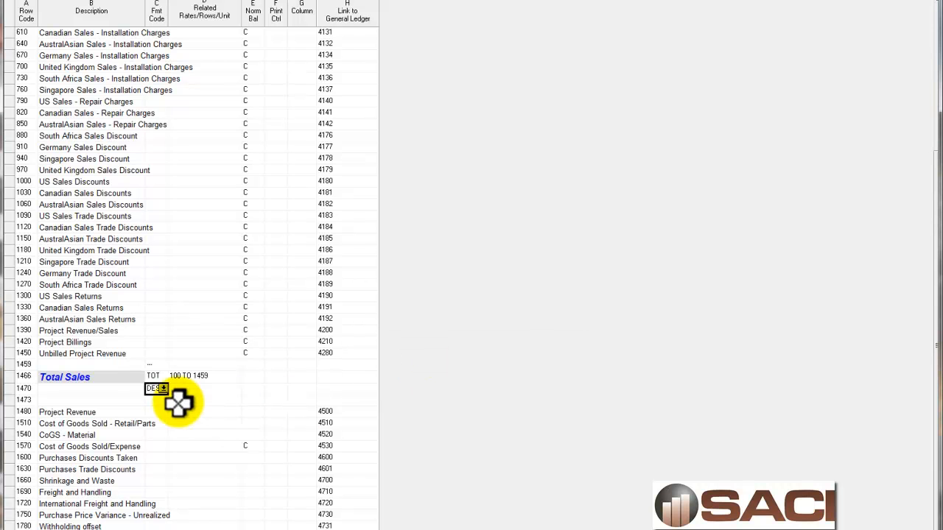
Assign format code DES, Title in Description Column, to blank row 1473 above Project Revenue
{"action": "left_click", "coordinate": [164, 400]}
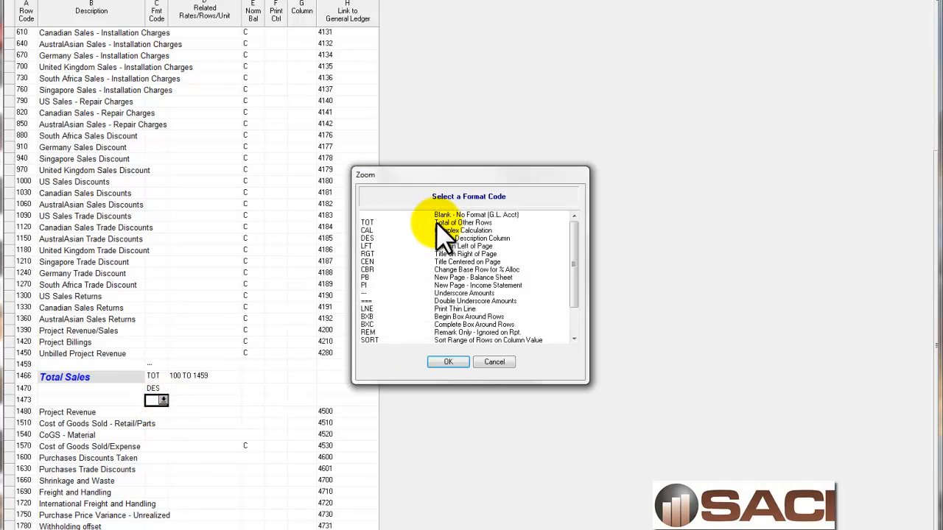
{"action": "left_click", "coordinate": [397, 238]}
{"action": "left_click", "coordinate": [447, 362]}
Change the Total Sales description in row 1466 to a bold, italic Arial font style without blue or shading
{"action": "left_click", "coordinate": [112, 378]}
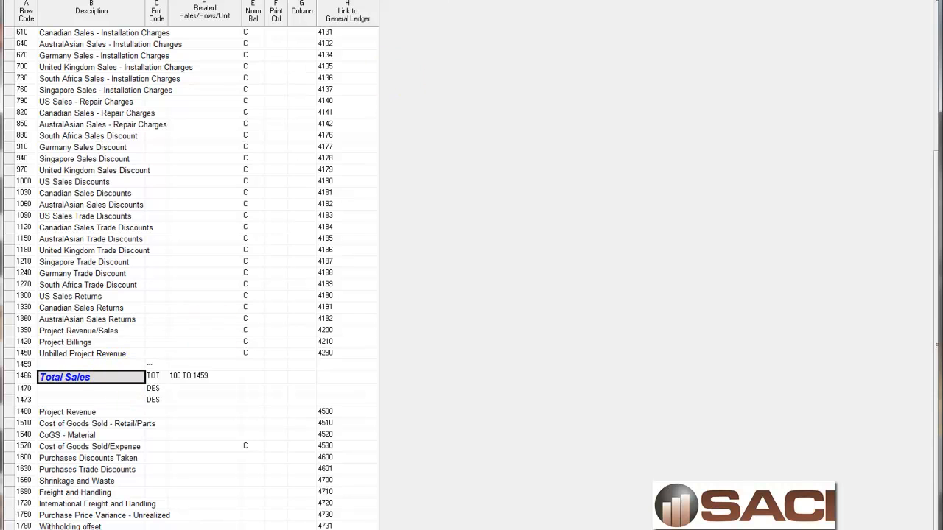
{"action": "left_click", "coordinate": [425, 2]}
{"action": "left_click", "coordinate": [336, 38]}
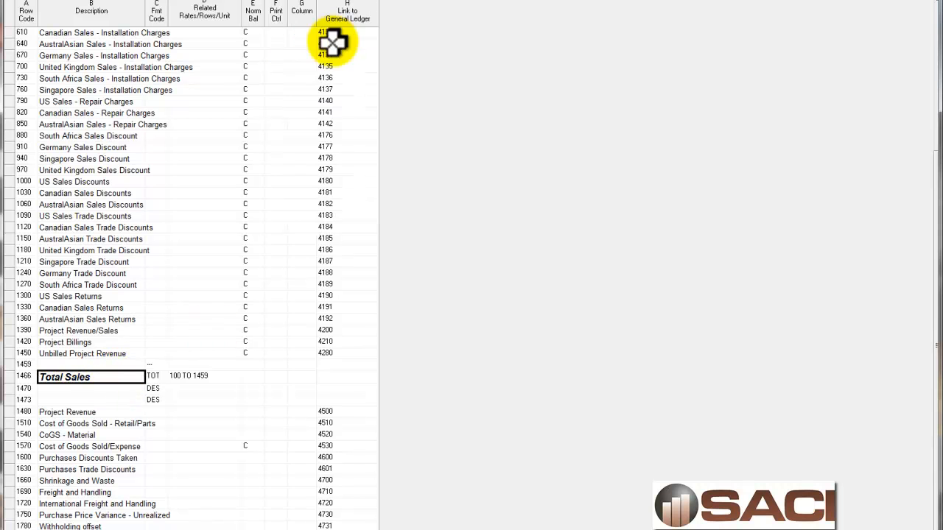
Describe title row 1473 as "Cost of Goods Sold"
{"action": "left_click", "coordinate": [81, 401]}
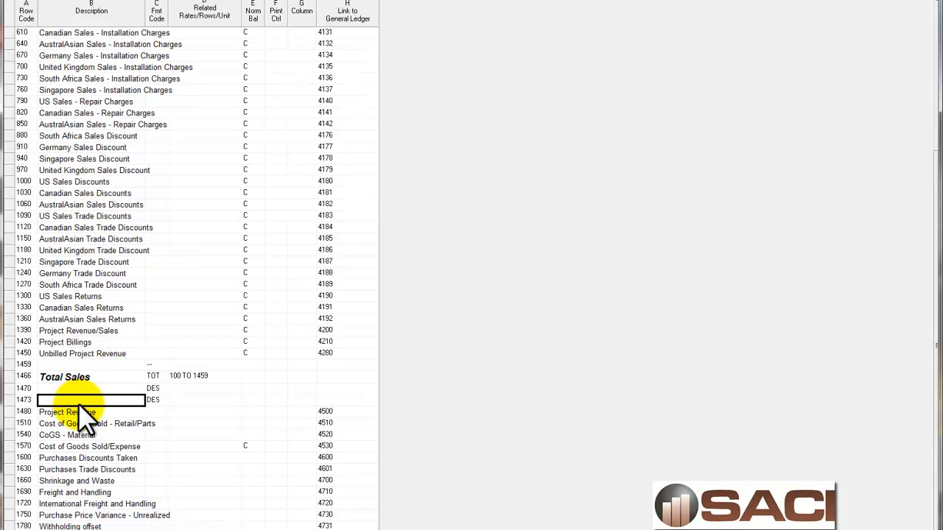
{"action": "type", "text": "Cost of Goods Sold"}
{"action": "key", "text": "Tab"}
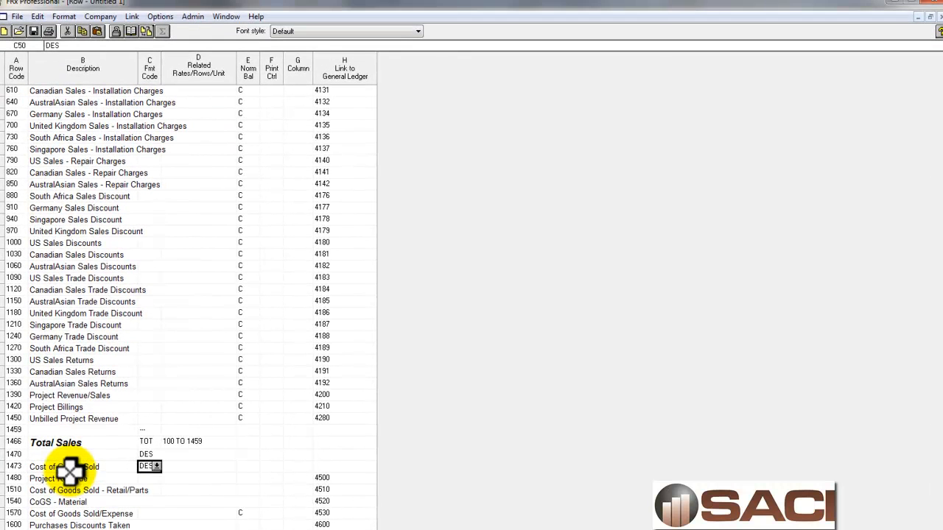
Try the font styles Arial,12 and Arial,16,bold,italic,Red on the Cost of Goods Sold heading row
{"action": "left_click", "coordinate": [417, 31]}
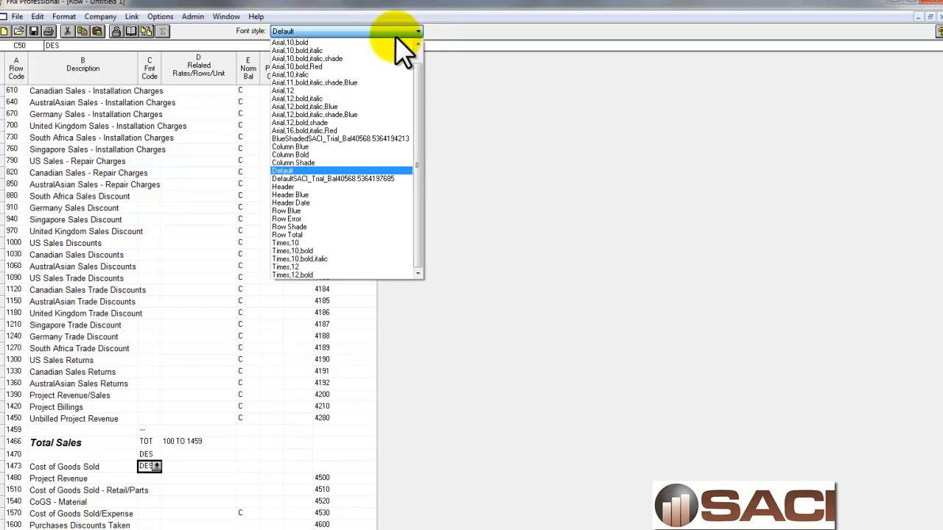
{"action": "left_click", "coordinate": [318, 91]}
{"action": "left_click", "coordinate": [349, 31]}
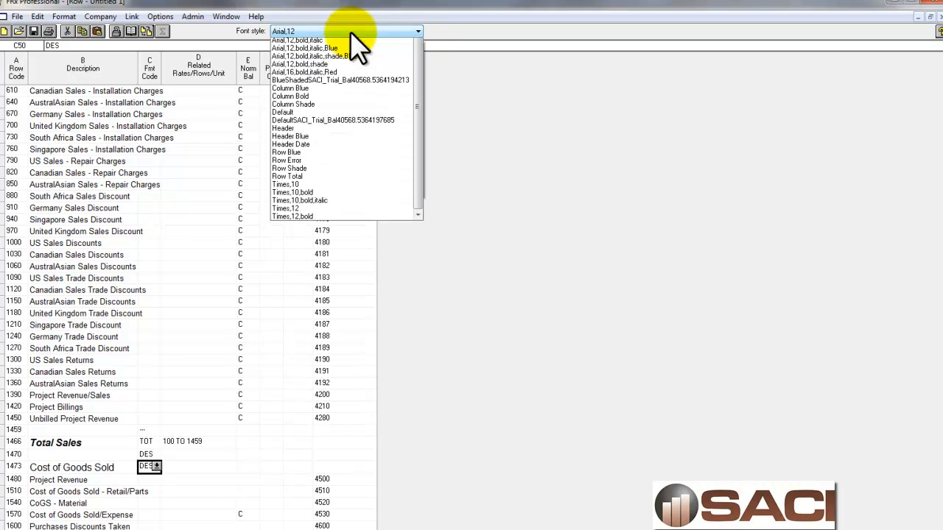
{"action": "left_click", "coordinate": [310, 107]}
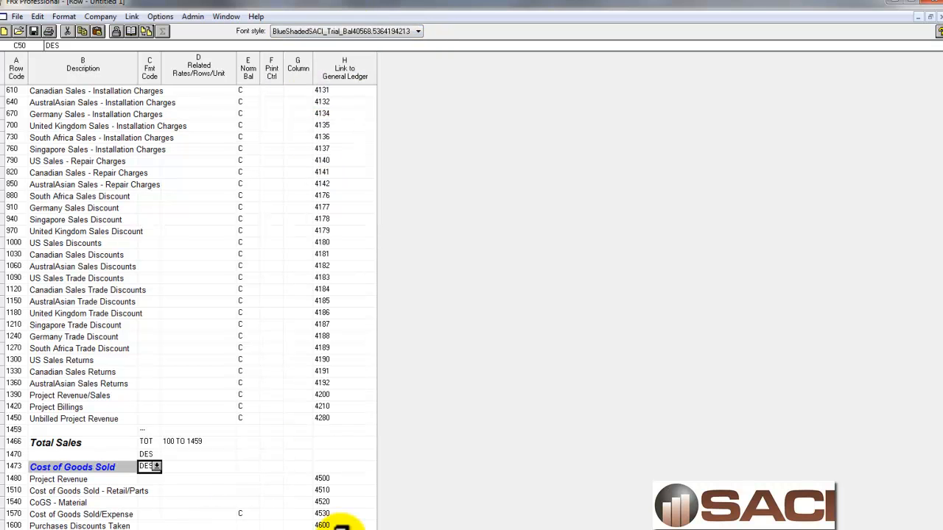
Apply the Arial,12,bold,italic font style to the Cost of Goods Sold description in row 1473
{"action": "left_click", "coordinate": [91, 467]}
{"action": "scroll", "coordinate": [90, 466], "scroll_direction": "up", "scroll_amount": 1}
{"action": "left_click", "coordinate": [418, 31]}
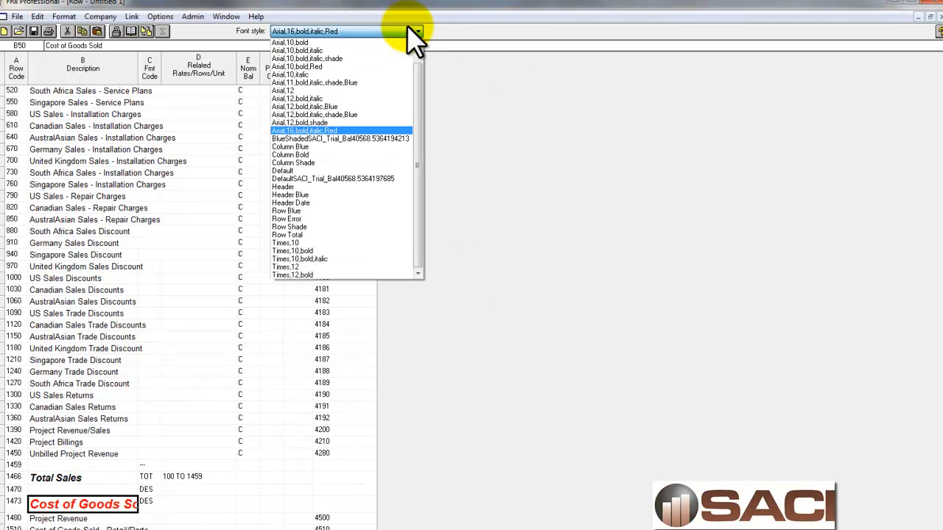
{"action": "left_click", "coordinate": [347, 100]}
{"action": "left_click", "coordinate": [210, 494]}
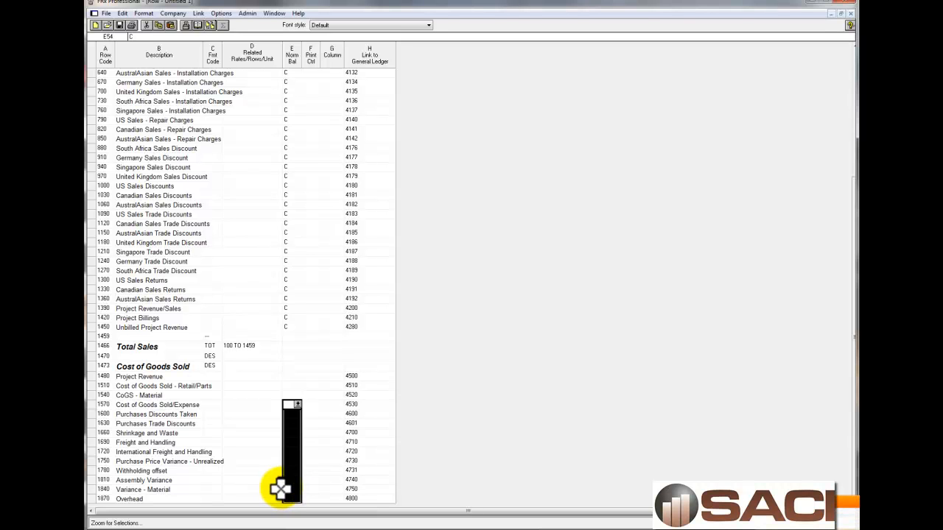
Clear the normal balance codes from the cost accounts, from row 1570 through Overhead in row 1870
{"action": "key", "text": "Down"}
{"action": "key", "text": "Down"}
{"action": "key", "text": "Down"}
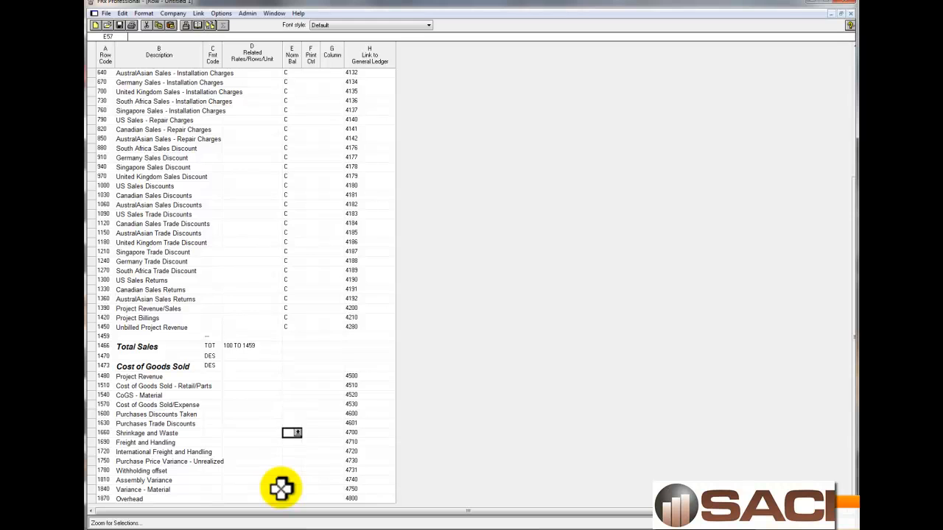
{"action": "key", "text": "Down"}
{"action": "key", "text": "Down"}
{"action": "key", "text": "Down"}
{"action": "key", "text": "Down"}
{"action": "key", "text": "Down"}
{"action": "key", "text": "Down"}
{"action": "key", "text": "Down"}
{"action": "key", "text": "Down"}
{"action": "key", "text": "Down"}
{"action": "key", "text": "Down"}
{"action": "key", "text": "Down"}
{"action": "key", "text": "Down"}
{"action": "key", "text": "Down"}
{"action": "key", "text": "Down"}
{"action": "key", "text": "Down"}
{"action": "key", "text": "Down"}
{"action": "key", "text": "Down"}
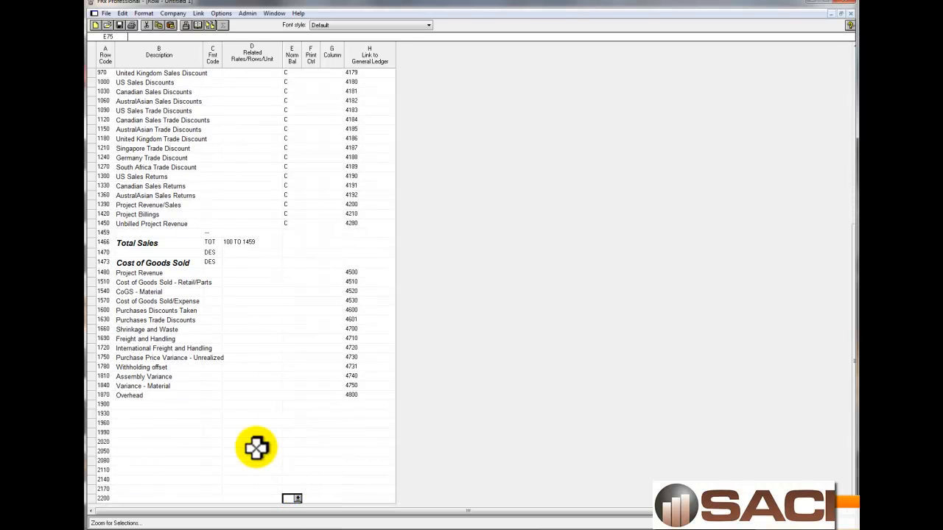
Assign the Underscore Amounts format code to blank row 1900 beneath Overhead
{"action": "left_click", "coordinate": [212, 405]}
{"action": "left_click", "coordinate": [219, 405]}
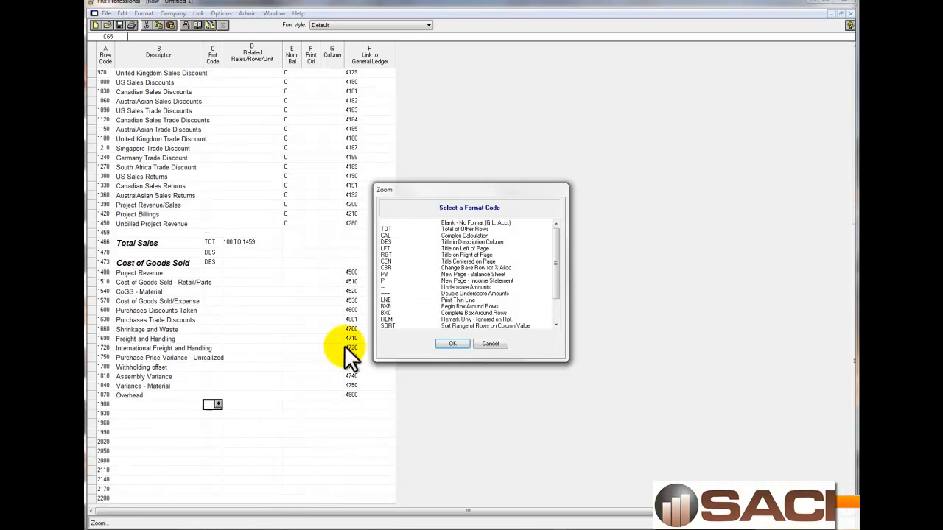
{"action": "left_click", "coordinate": [404, 287]}
{"action": "left_click", "coordinate": [452, 344]}
Describe row 1930 as "Total Cost of Goods Sold" with format code TOT, totalling 1473 to 1900, in font style Arial,12,bold,italic
{"action": "left_click", "coordinate": [147, 415]}
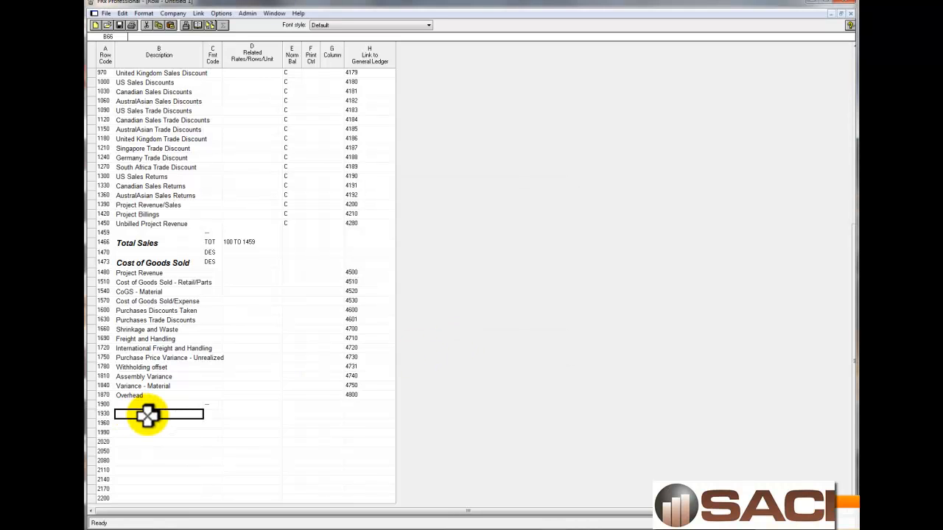
{"action": "type", "text": "Total Cost"}
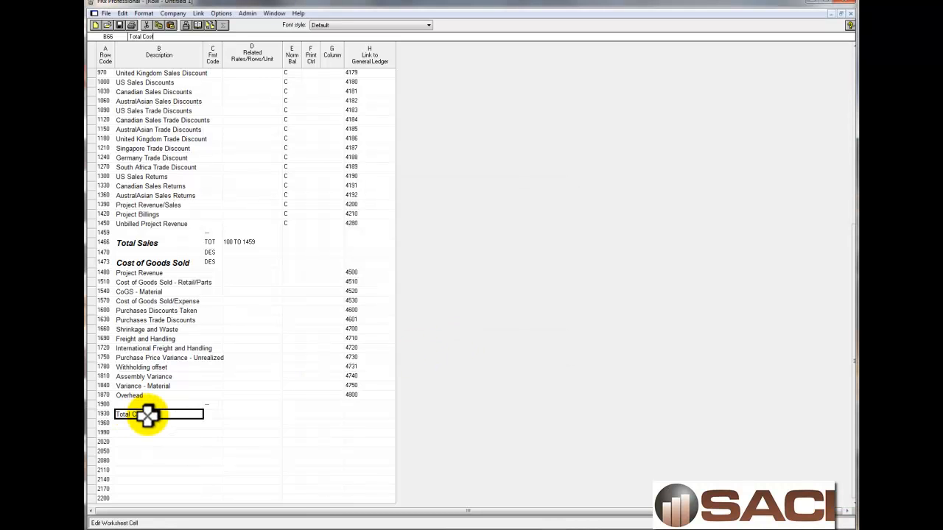
{"action": "type", "text": " of Goods Sold"}
{"action": "key", "text": "Tab"}
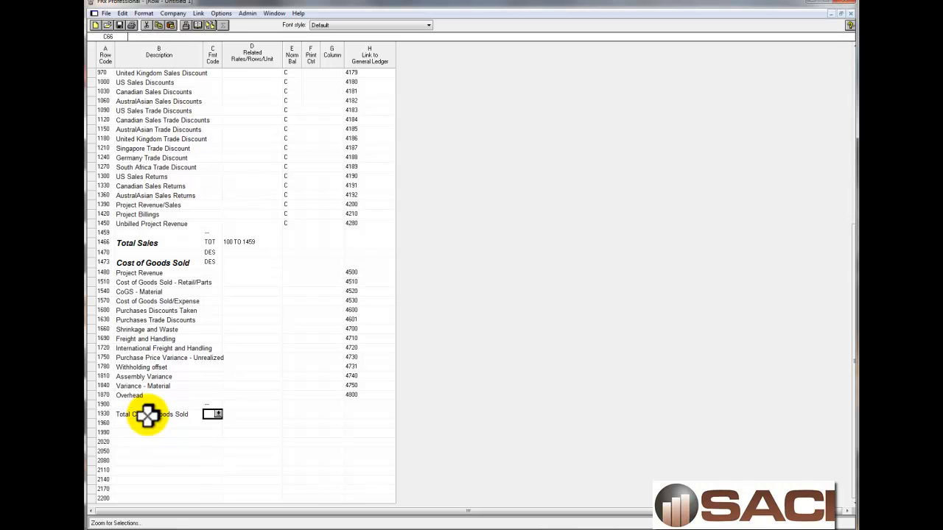
{"action": "type", "text": "tot"}
{"action": "key", "text": "Tab"}
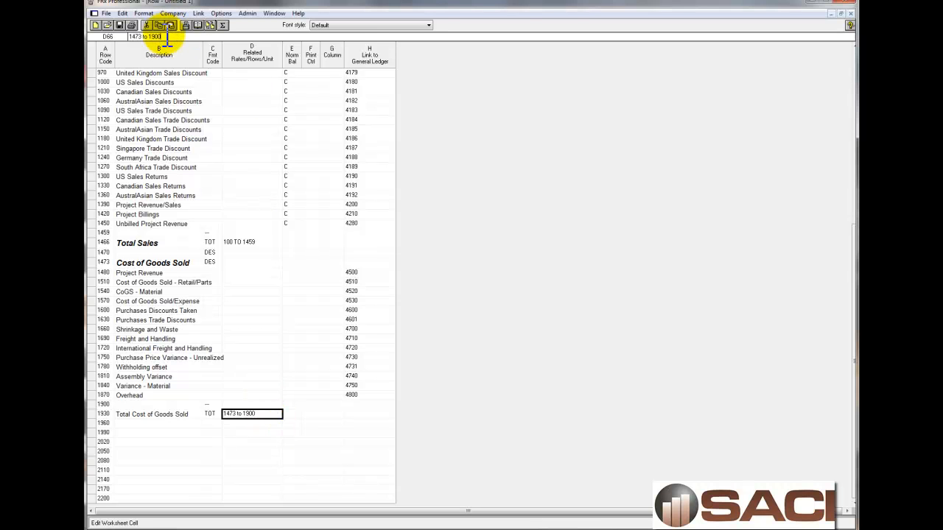
{"action": "key", "text": "Tab"}
{"action": "left_click", "coordinate": [351, 24]}
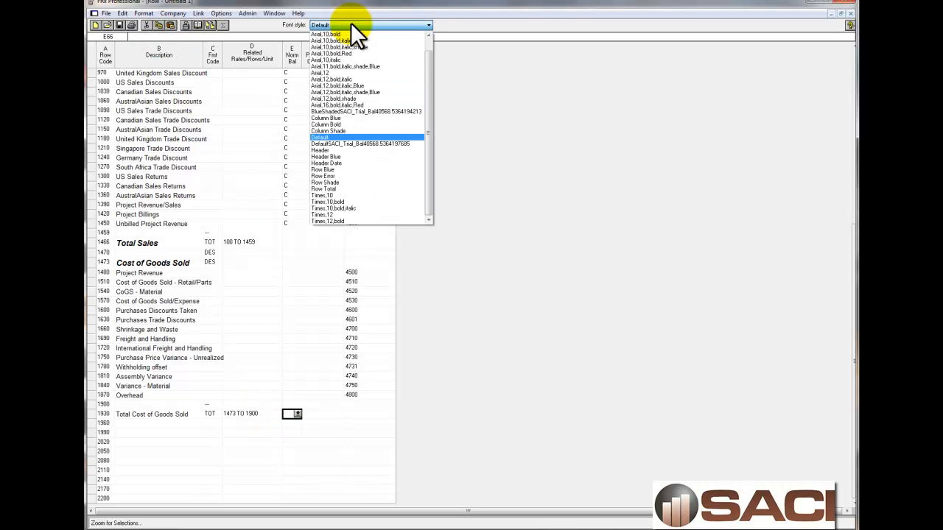
{"action": "left_click", "coordinate": [331, 78]}
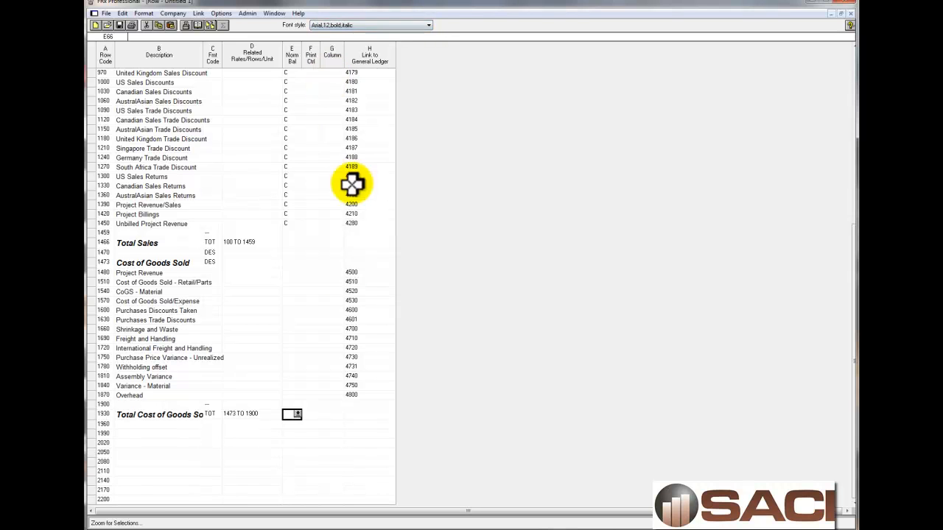
Assign format code DES to blank row 1960 beneath Total Cost of Goods Sold
{"action": "double_click", "coordinate": [213, 426]}
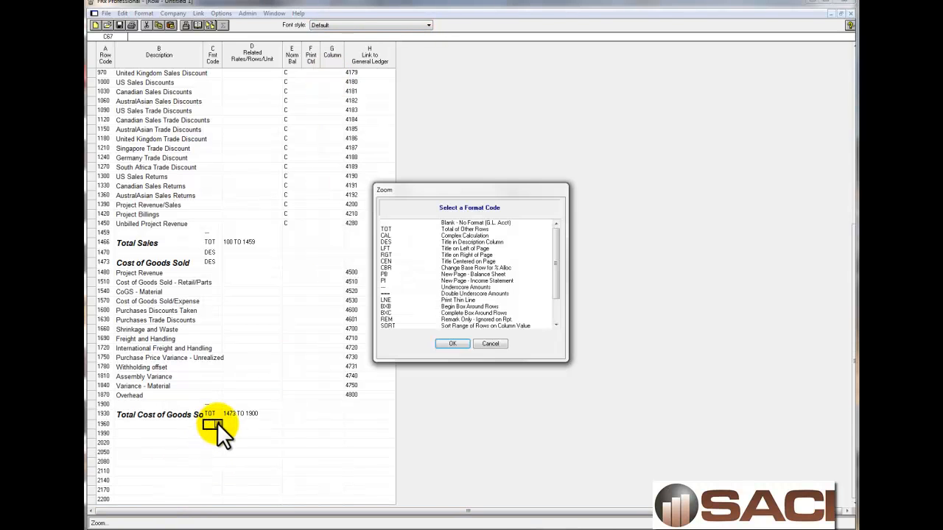
{"action": "left_click", "coordinate": [393, 243]}
{"action": "left_click", "coordinate": [452, 344]}
Describe row 1990 as "Net Profit" with format code TOT, calculated as 1466 - 1930, in font style Arial,12,bold,italic,Blue
{"action": "left_click", "coordinate": [179, 435]}
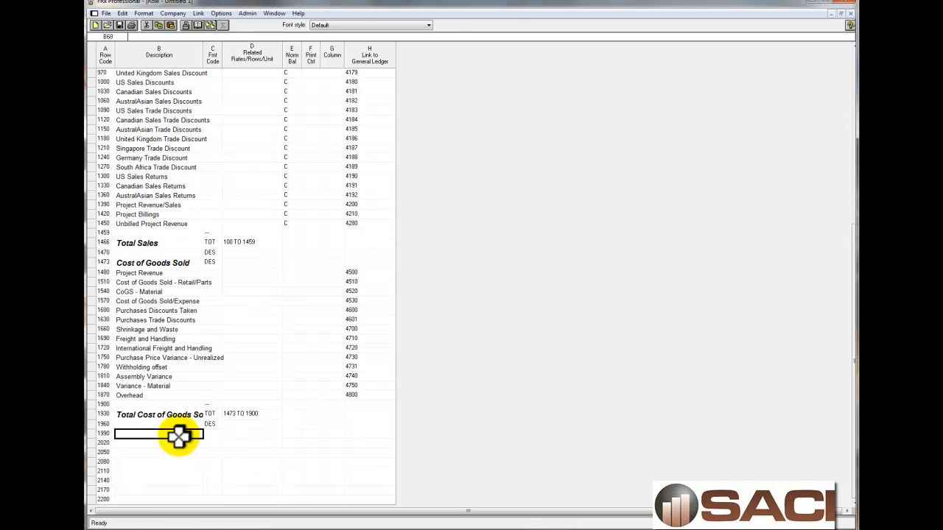
{"action": "type", "text": "Net OP"}
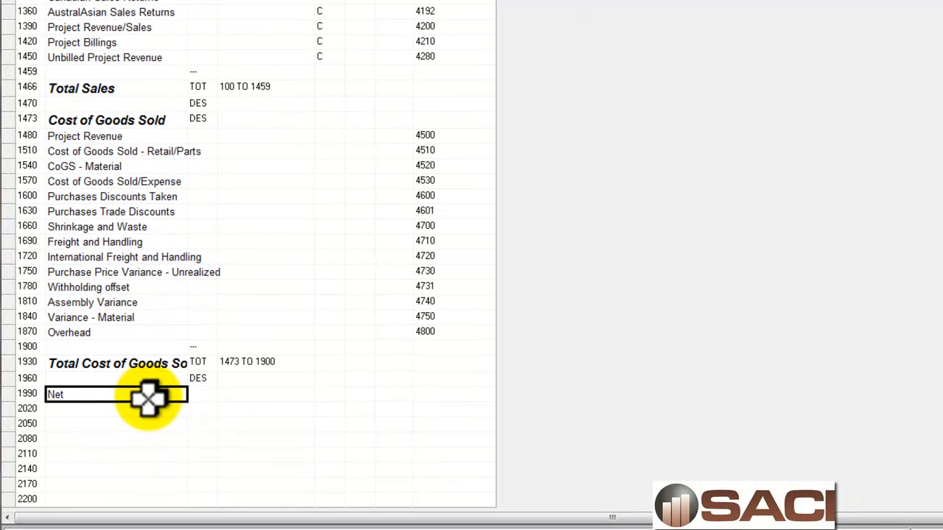
{"action": "key", "text": "Tab"}
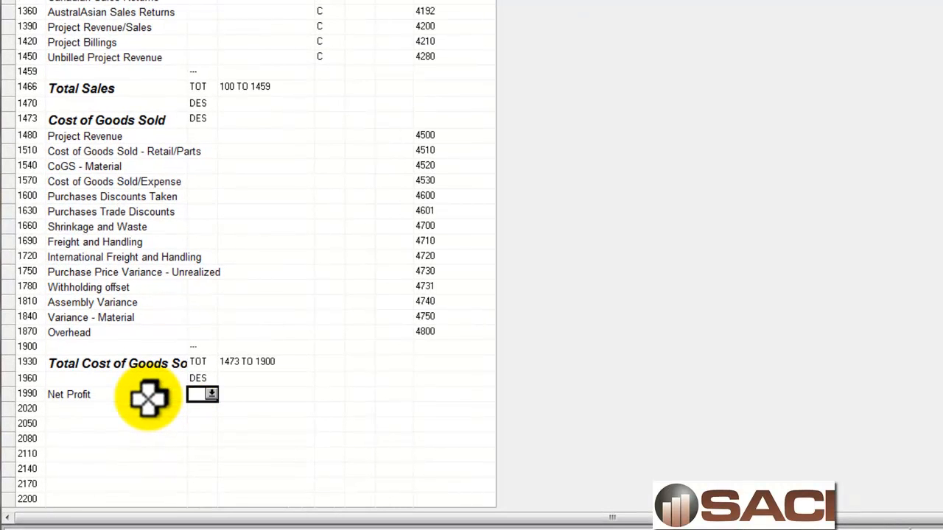
{"action": "key", "text": "Tab"}
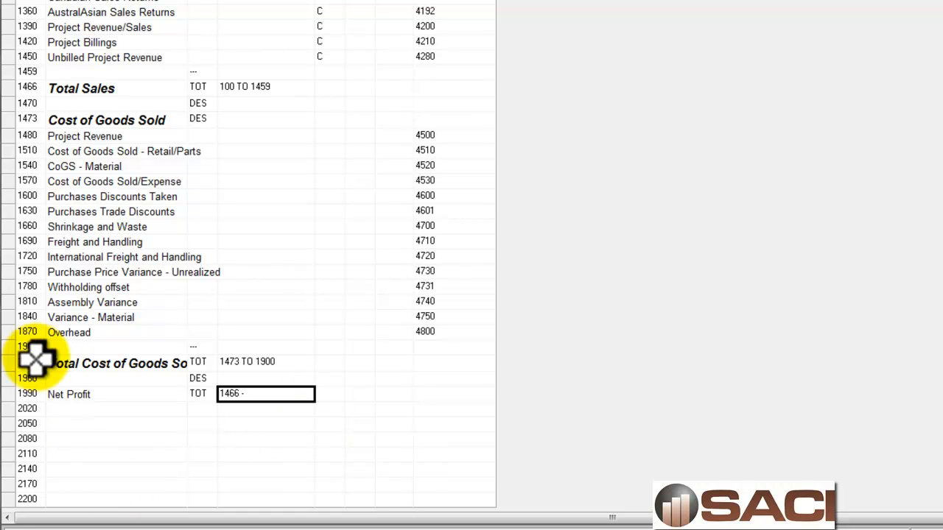
{"action": "type", "text": "30"}
{"action": "key", "text": "Tab"}
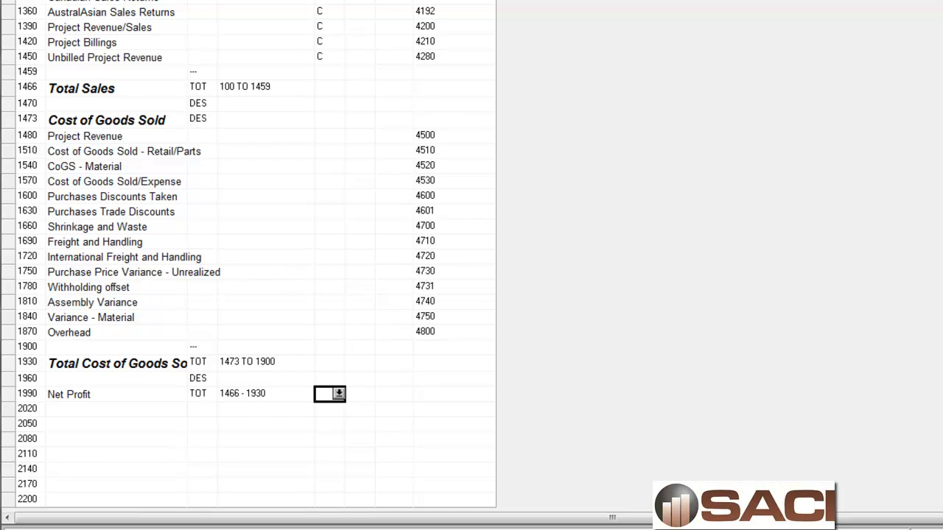
{"action": "left_click", "coordinate": [398, 30]}
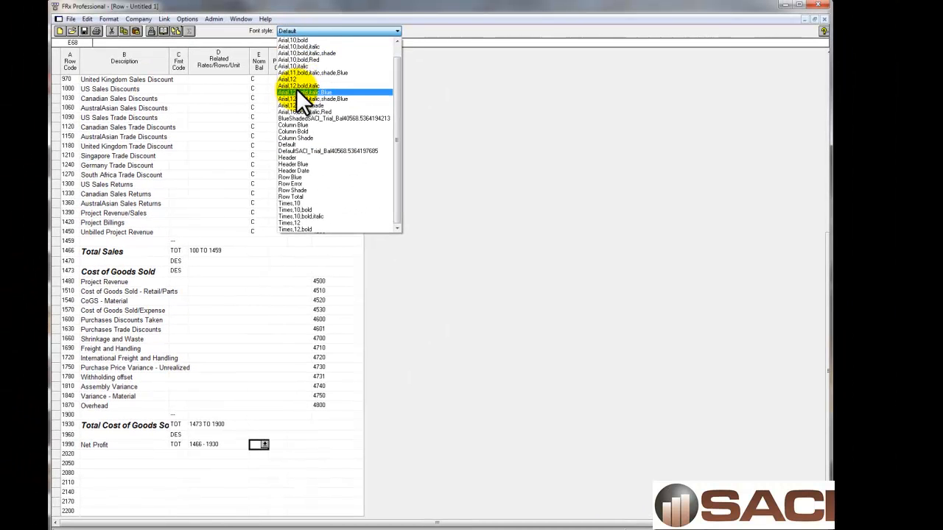
{"action": "left_click", "coordinate": [297, 92]}
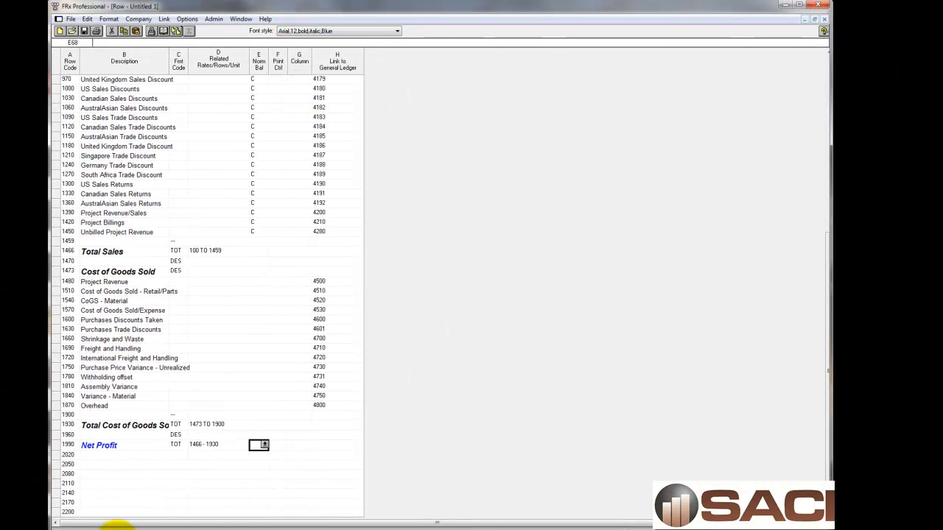
Assign the Double Underscore Amounts format code to blank row 2020 beneath Net Profit
{"action": "double_click", "coordinate": [183, 454]}
{"action": "left_click", "coordinate": [349, 302]}
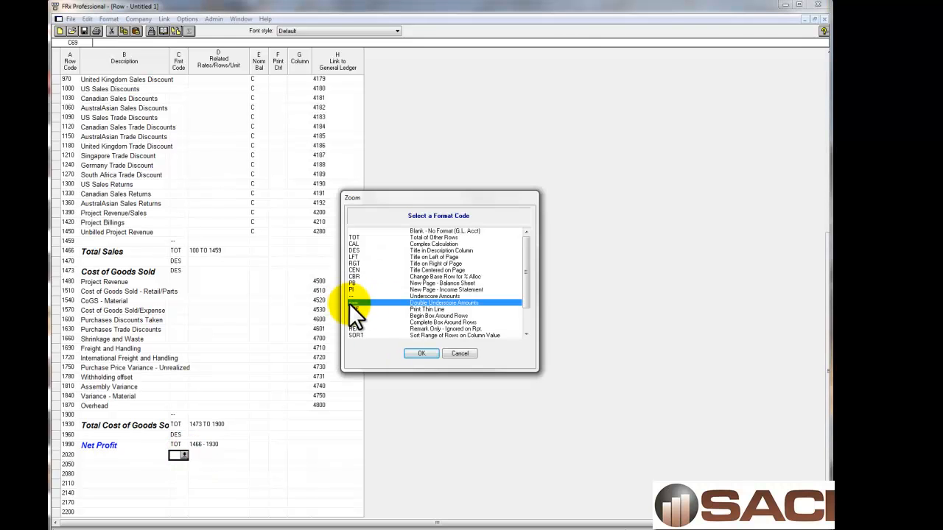
{"action": "left_click", "coordinate": [419, 355]}
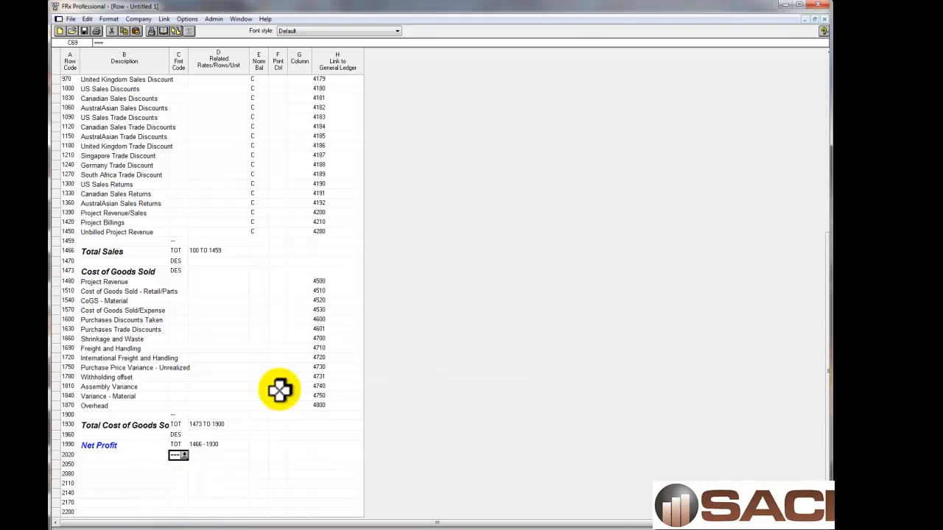
Save the row format in the Default specification set with the name and description Sales Report
{"action": "scroll", "coordinate": [204, 331], "scroll_direction": "up", "scroll_amount": 13}
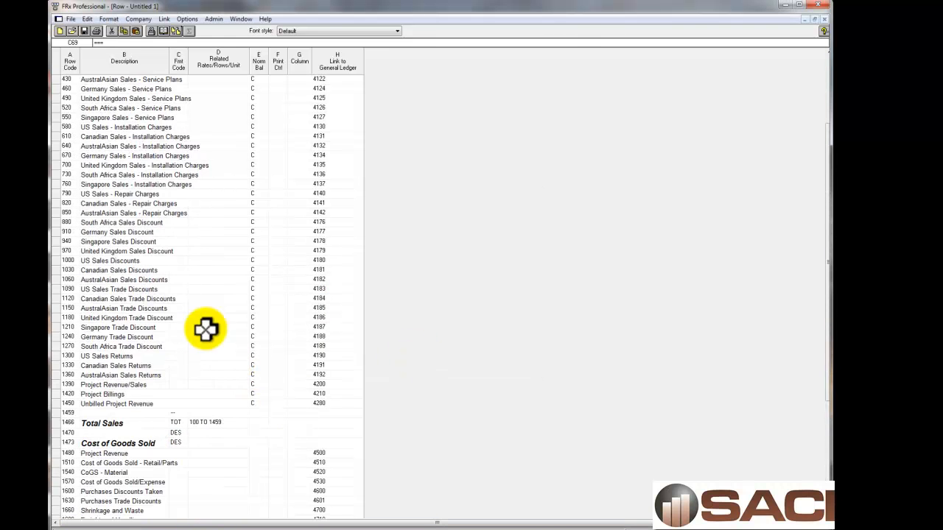
{"action": "left_click", "coordinate": [71, 19]}
{"action": "left_click", "coordinate": [99, 89]}
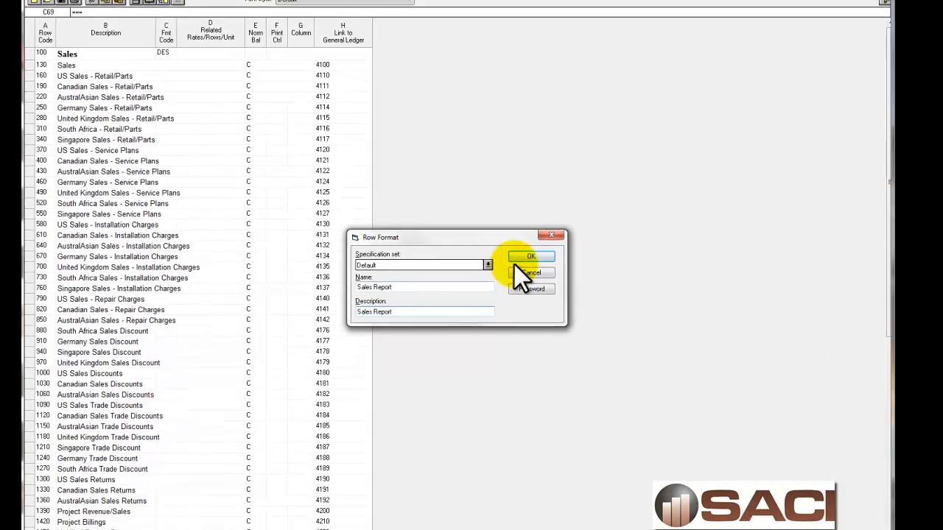
{"action": "left_click", "coordinate": [525, 258]}
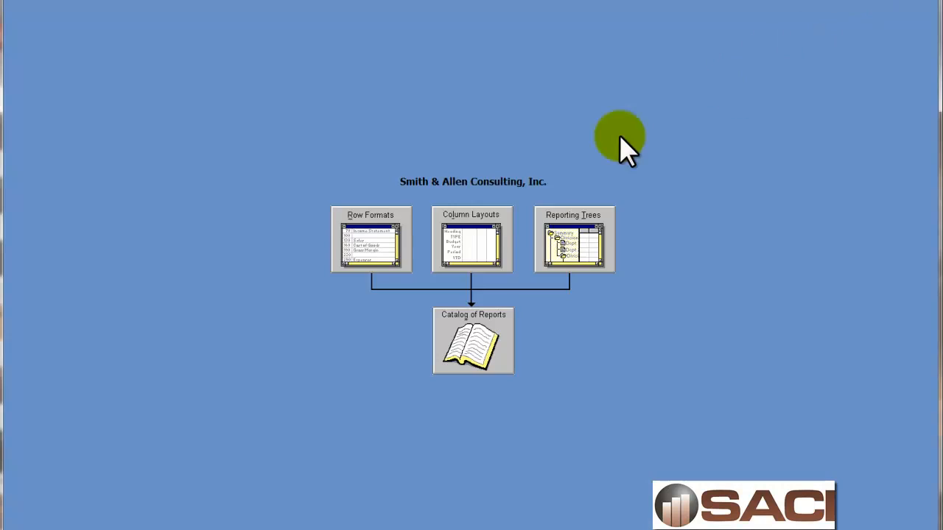
Create a new column layout and check the account number segments in SmartList's 2013 Account Summary
{"action": "left_click", "coordinate": [484, 236]}
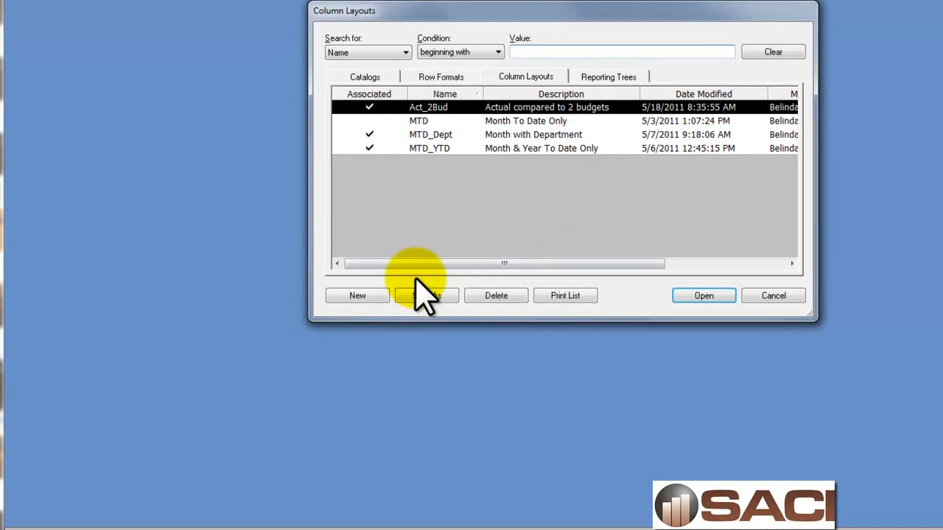
{"action": "left_click", "coordinate": [359, 297]}
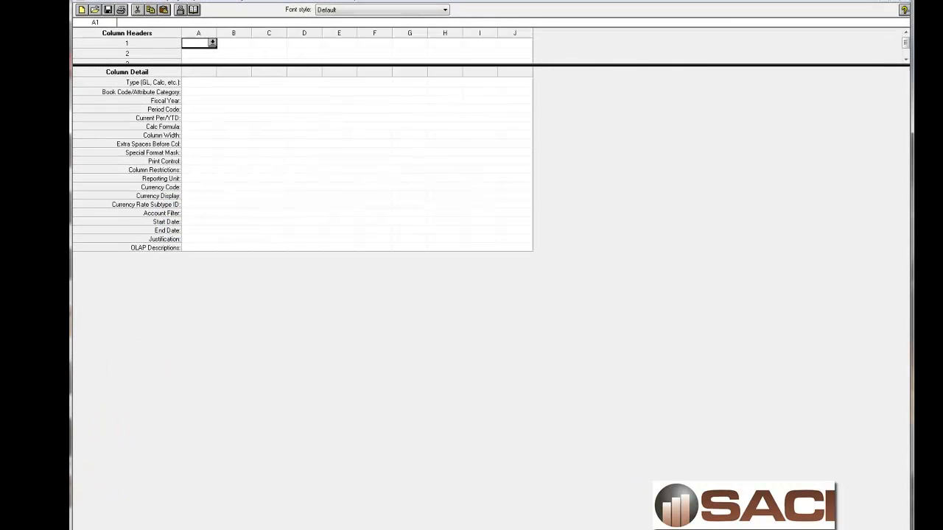
{"action": "left_click", "coordinate": [107, 516]}
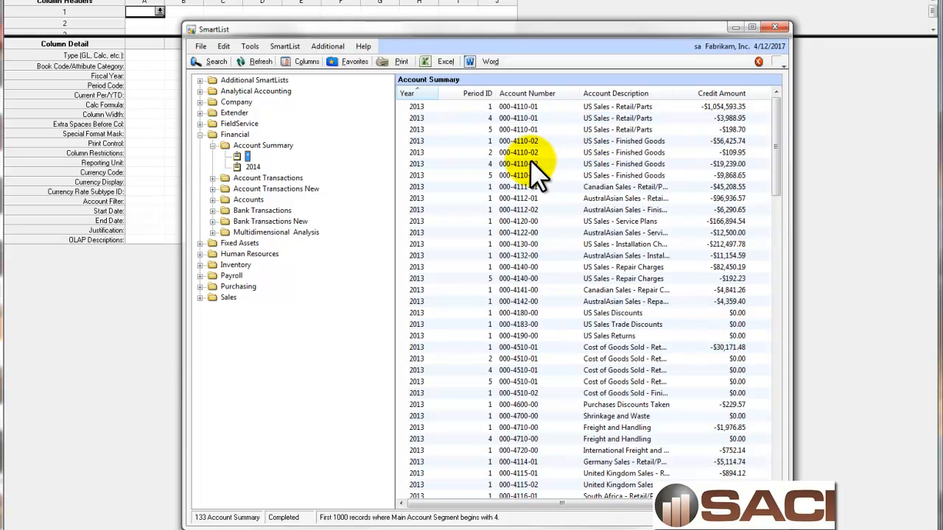
{"action": "left_click", "coordinate": [104, 324]}
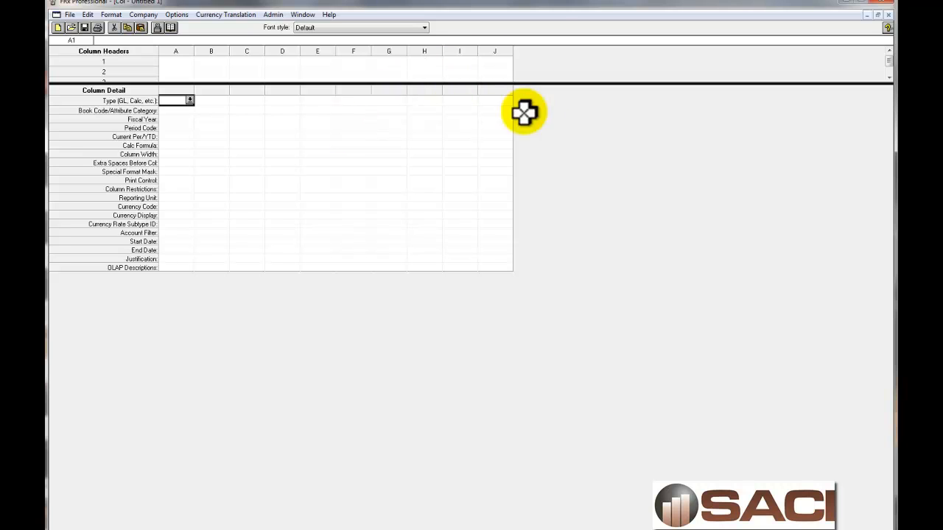
Set the type of column A to DESC and the type of column B to GL
{"action": "left_click", "coordinate": [190, 100]}
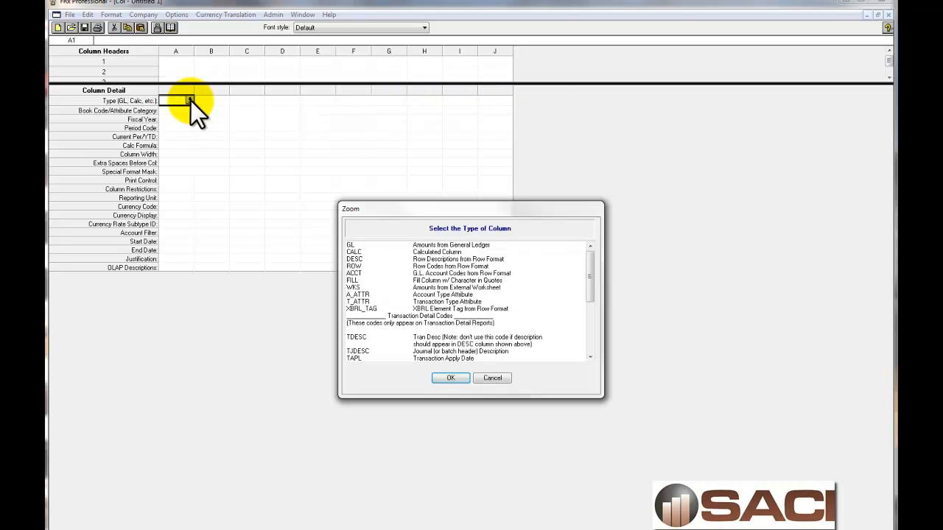
{"action": "left_click", "coordinate": [364, 259]}
{"action": "left_click", "coordinate": [449, 378]}
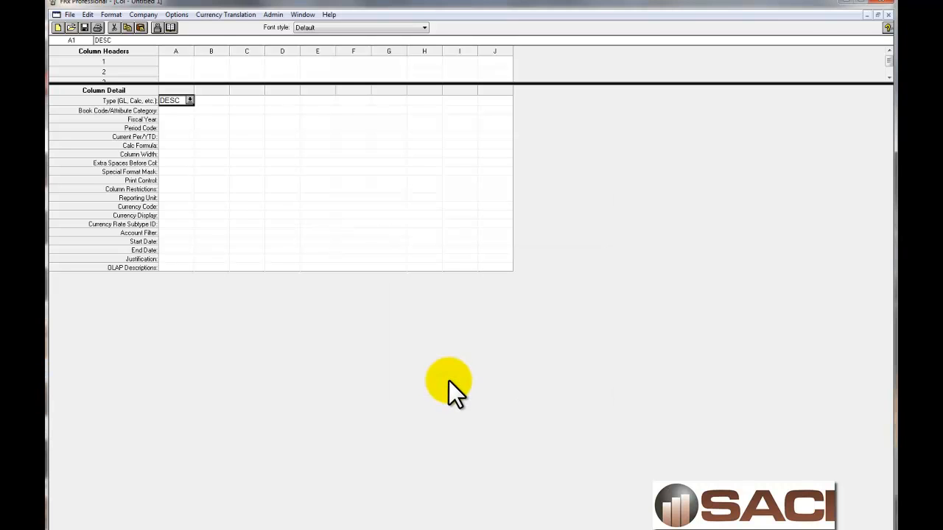
{"action": "left_click", "coordinate": [211, 100]}
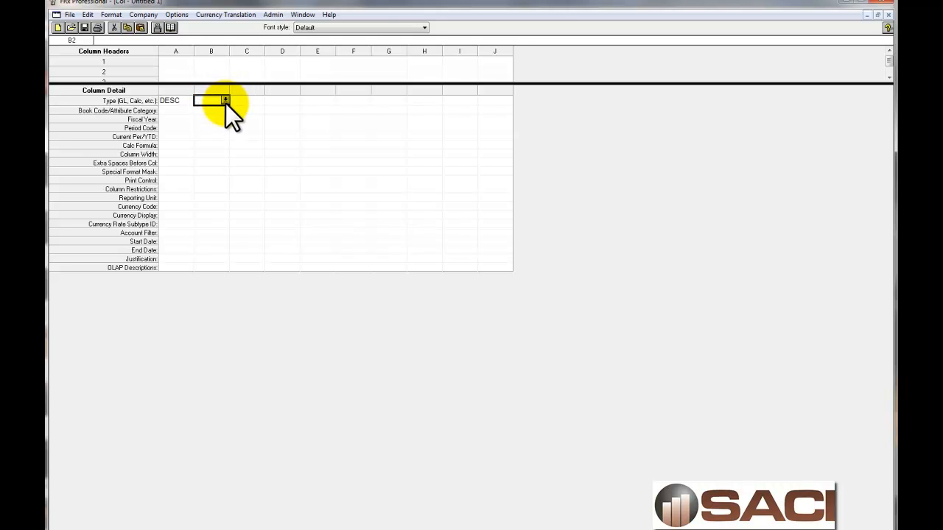
{"action": "left_click", "coordinate": [225, 101]}
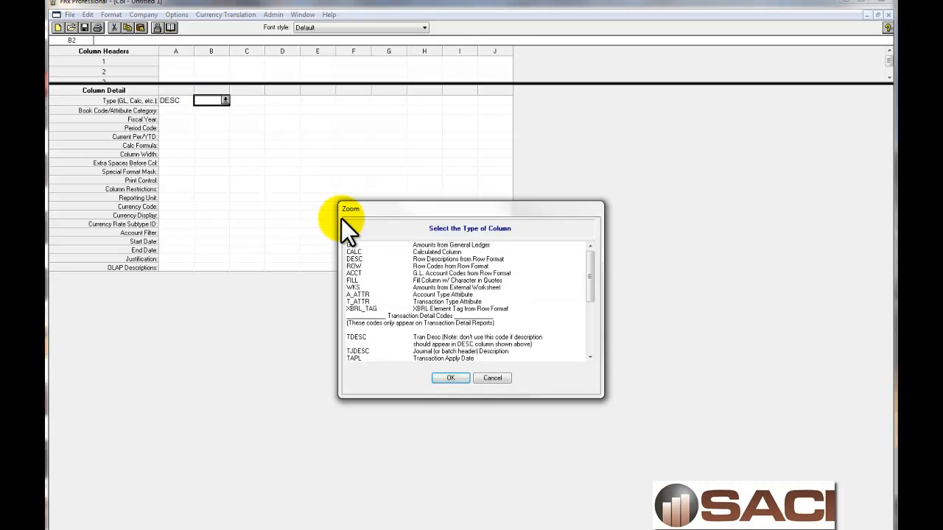
{"action": "left_click", "coordinate": [372, 245]}
{"action": "left_click", "coordinate": [450, 378]}
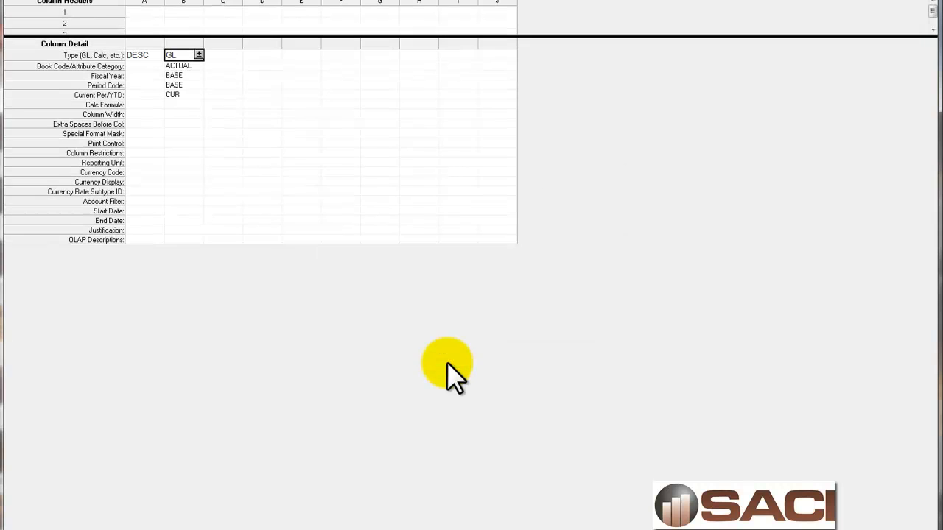
Set the type of columns C, D and E to GL
{"action": "left_click", "coordinate": [225, 56]}
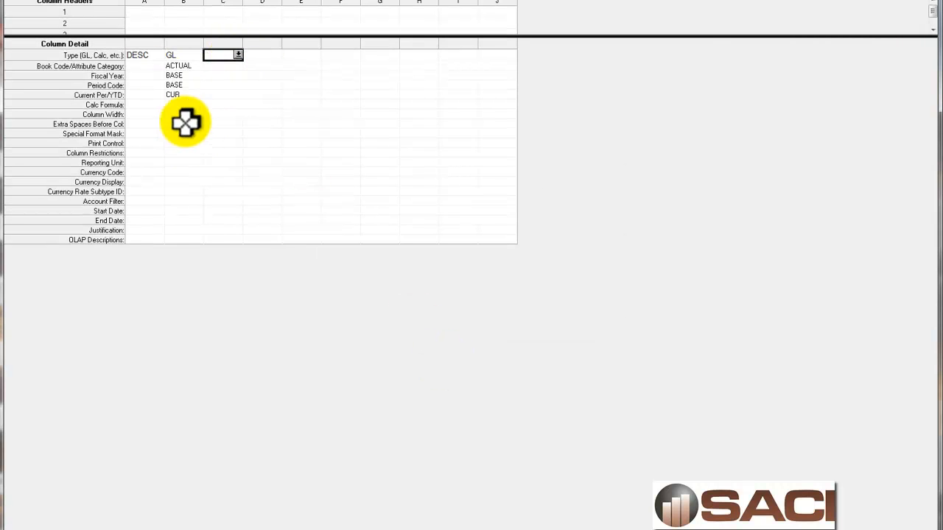
{"action": "left_click", "coordinate": [238, 55]}
{"action": "left_click", "coordinate": [359, 214]}
{"action": "left_click", "coordinate": [447, 362]}
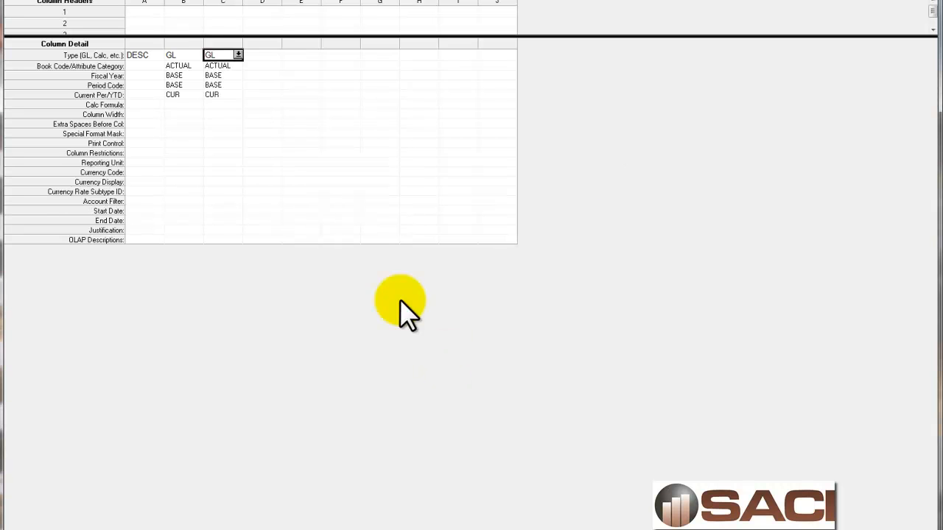
{"action": "left_click", "coordinate": [273, 56]}
{"action": "left_click", "coordinate": [276, 53]}
{"action": "left_click", "coordinate": [364, 214]}
{"action": "left_click", "coordinate": [443, 360]}
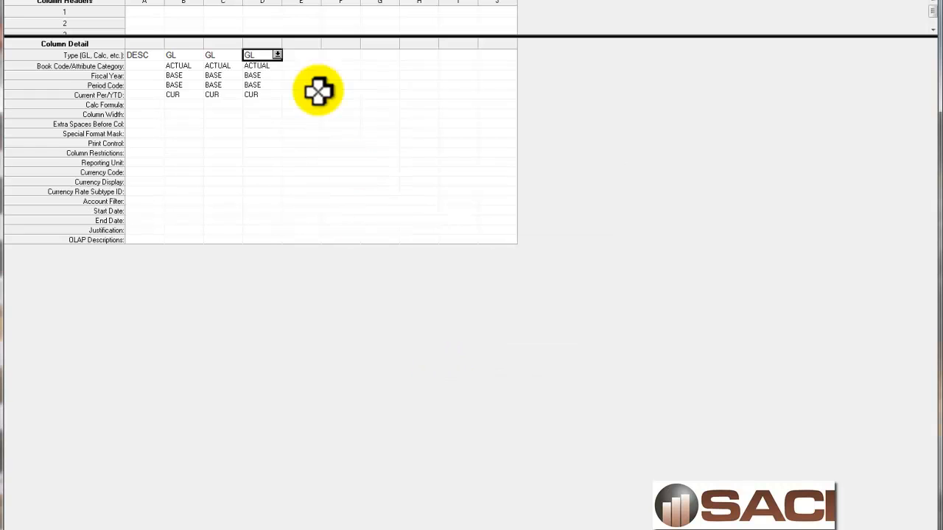
{"action": "left_click", "coordinate": [300, 57]}
{"action": "left_click", "coordinate": [316, 54]}
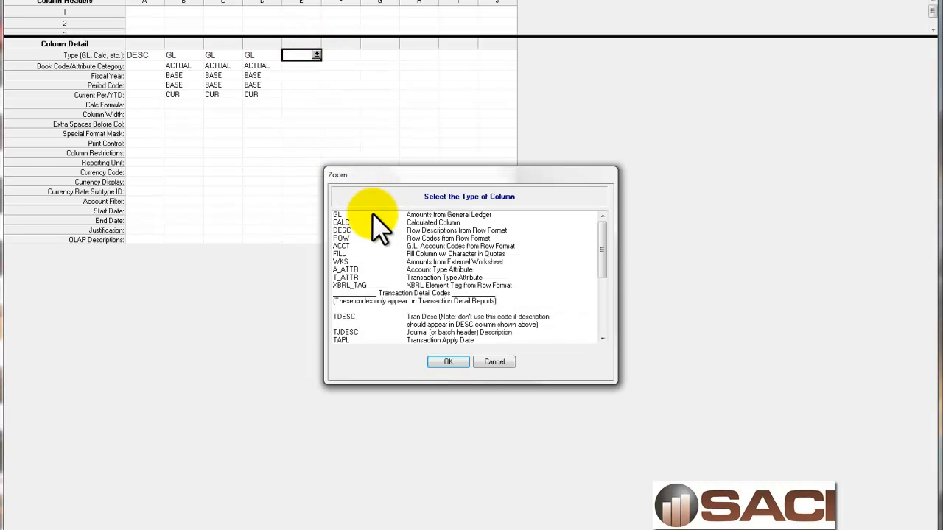
{"action": "left_click", "coordinate": [374, 215]}
{"action": "left_click", "coordinate": [448, 361]}
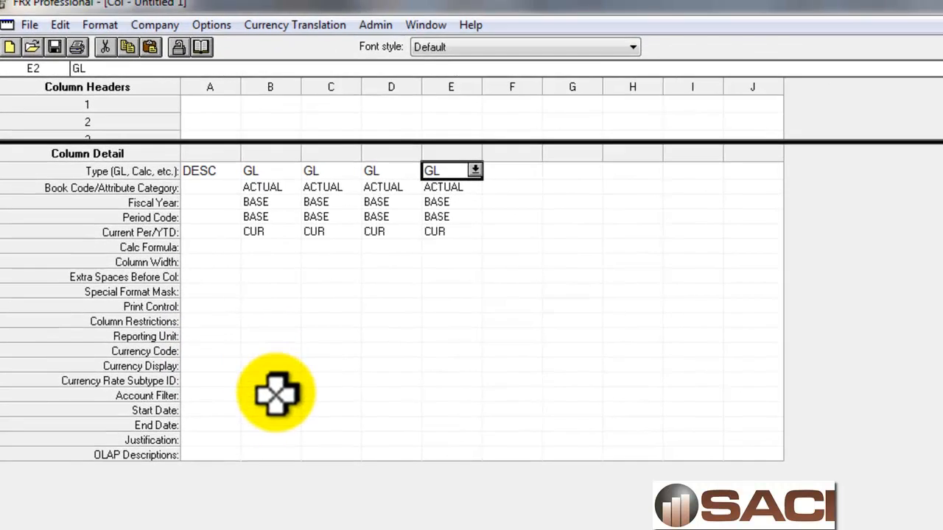
Set column B's account filter to ???-????-00 and widen the column to fit it
{"action": "left_click", "coordinate": [201, 203]}
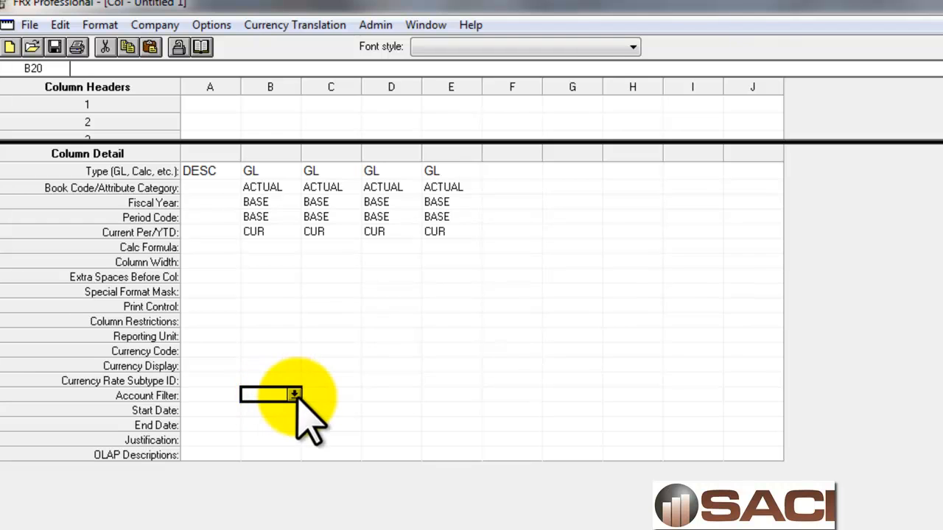
{"action": "left_click", "coordinate": [294, 395]}
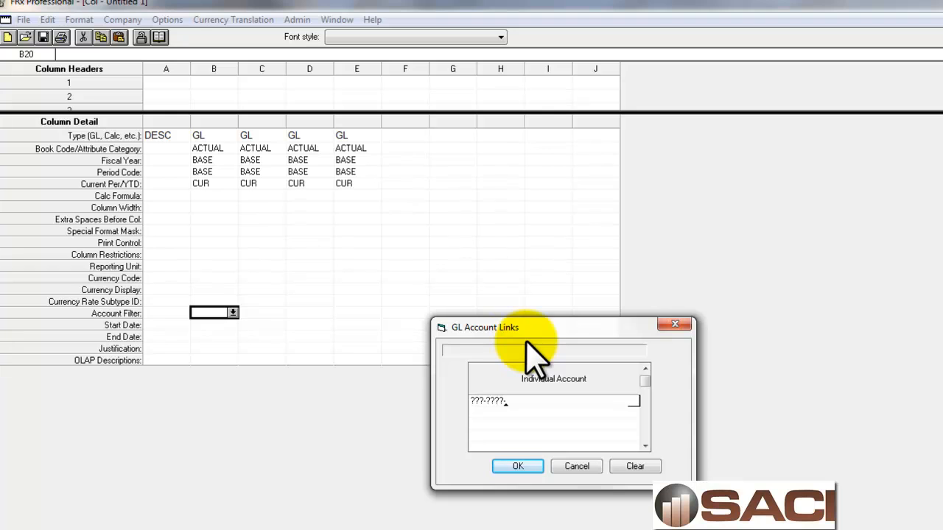
{"action": "left_click", "coordinate": [518, 466]}
{"action": "left_click_drag", "start_coordinate": [241, 70], "coordinate": [268, 74]}
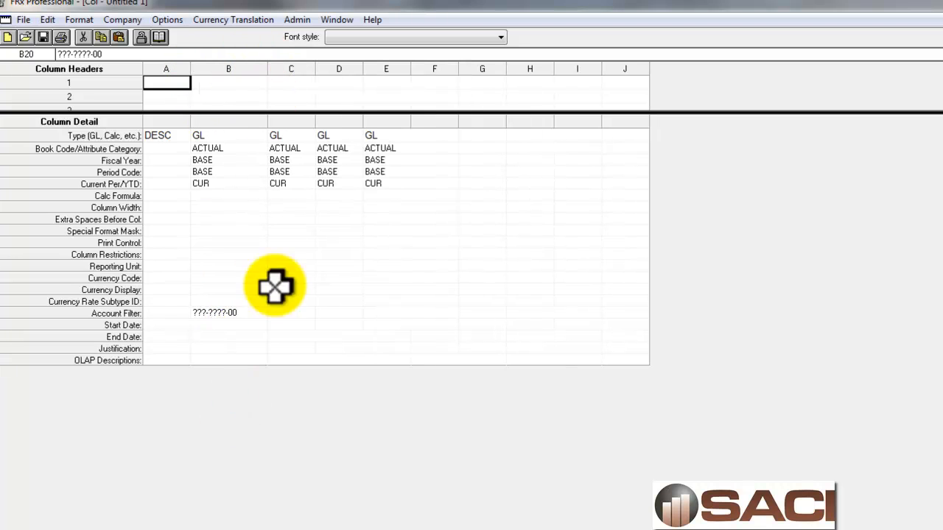
Set column C's account filter to ???-????-01 and widen the column to fit it
{"action": "left_click", "coordinate": [290, 312]}
{"action": "left_click", "coordinate": [311, 313]}
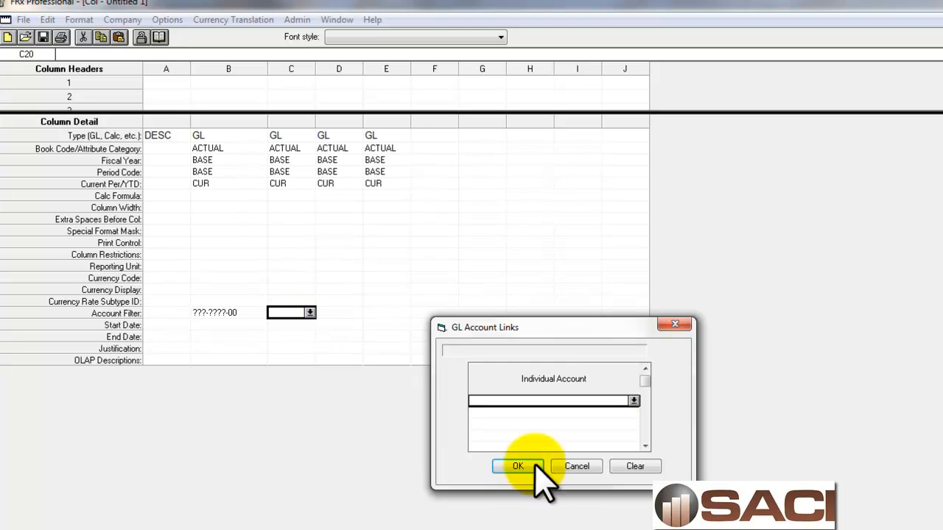
{"action": "left_click", "coordinate": [570, 413]}
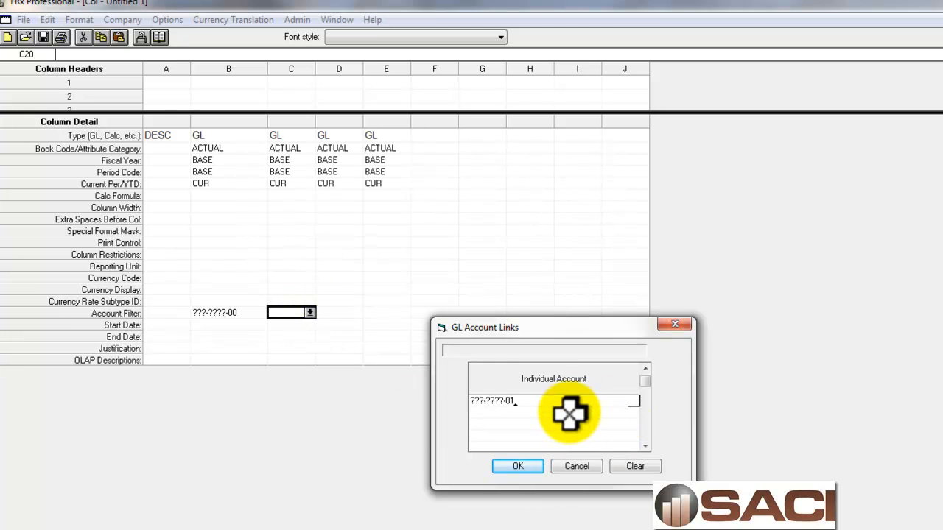
{"action": "left_click", "coordinate": [520, 467]}
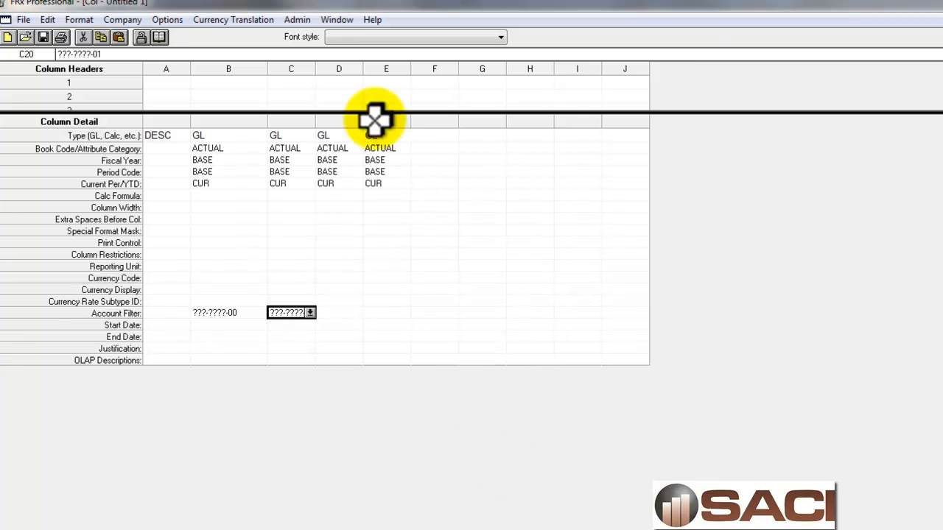
{"action": "double_click", "coordinate": [317, 68]}
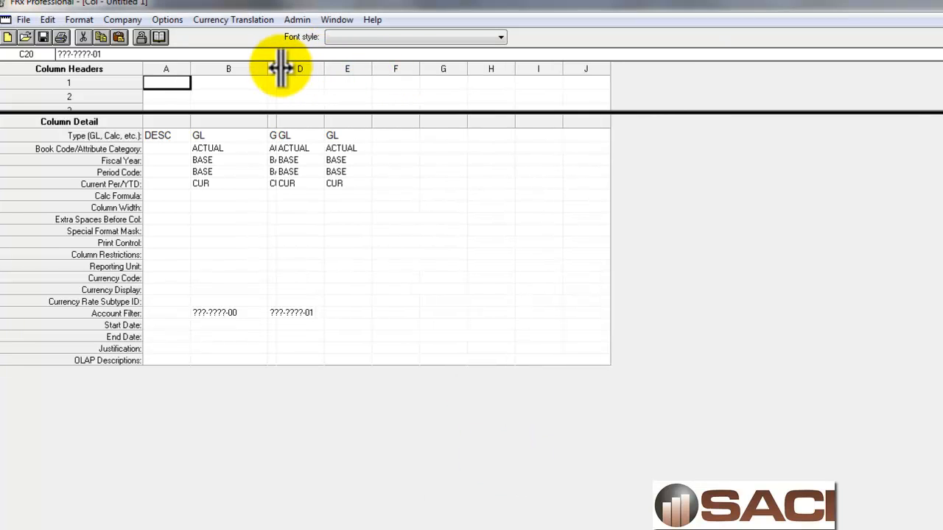
{"action": "left_click_drag", "start_coordinate": [277, 67], "coordinate": [353, 67]}
Set column D's account filter to ???-????-02 and widen the column to fit it
{"action": "left_click", "coordinate": [383, 312]}
{"action": "left_click", "coordinate": [395, 312]}
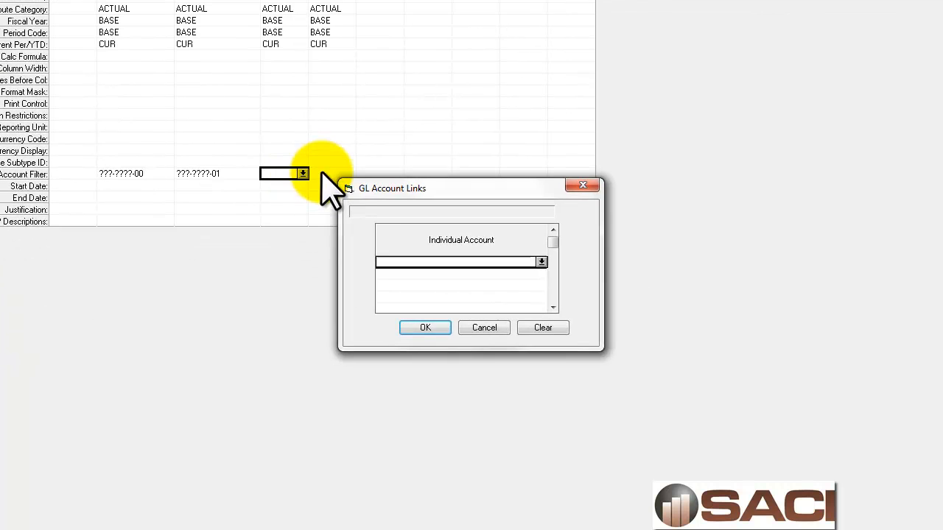
{"action": "left_click", "coordinate": [541, 263]}
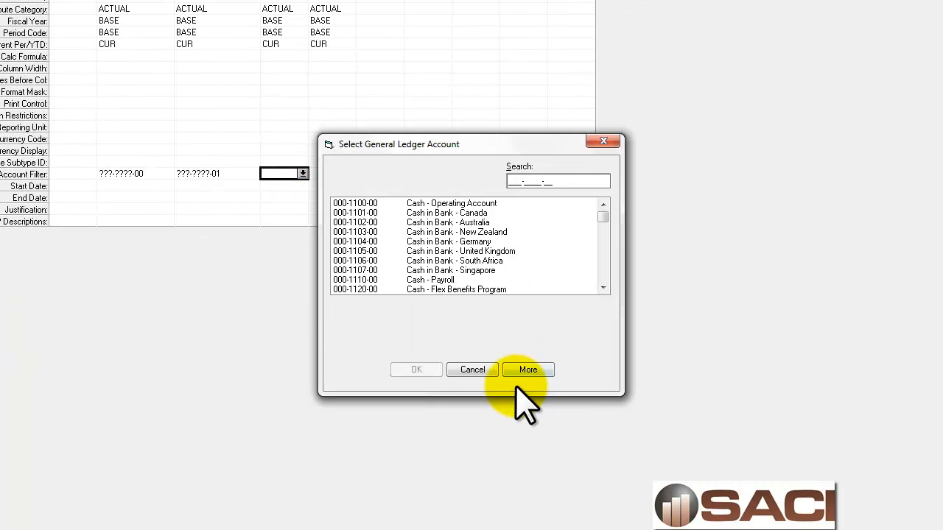
{"action": "left_click", "coordinate": [479, 368]}
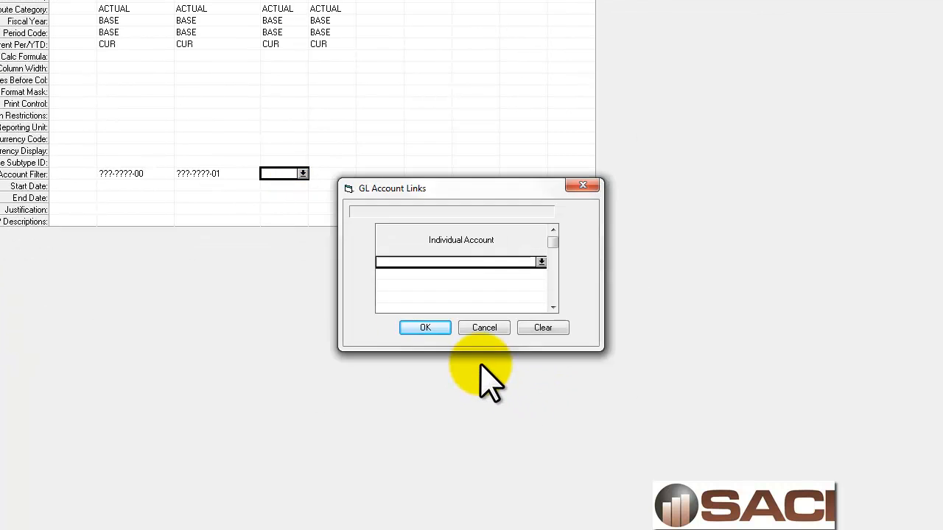
{"action": "left_click", "coordinate": [405, 266]}
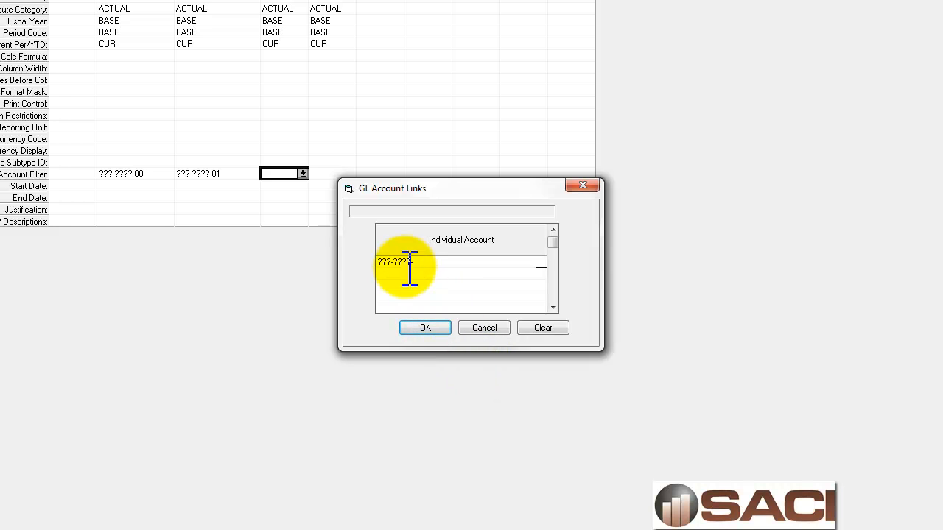
{"action": "type", "text": "????-02"}
{"action": "left_click", "coordinate": [425, 328]}
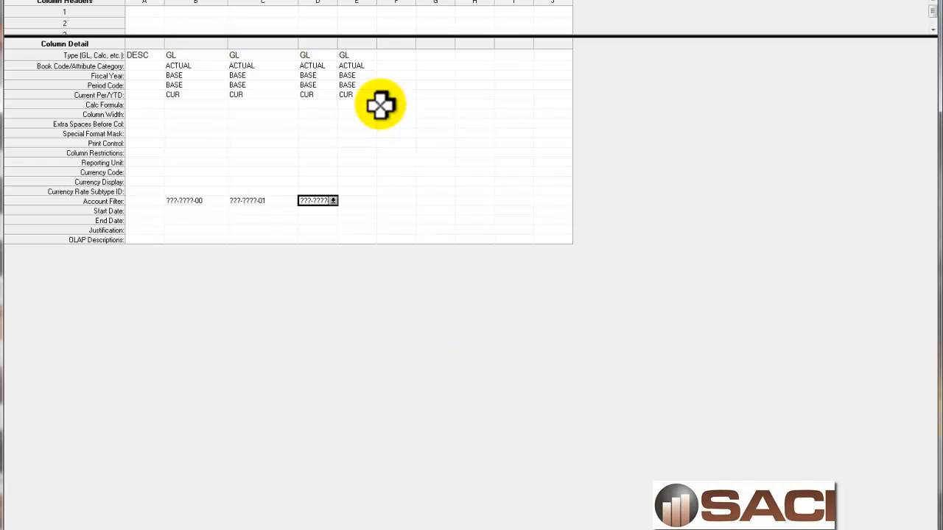
{"action": "left_click_drag", "start_coordinate": [337, 7], "coordinate": [361, 10]}
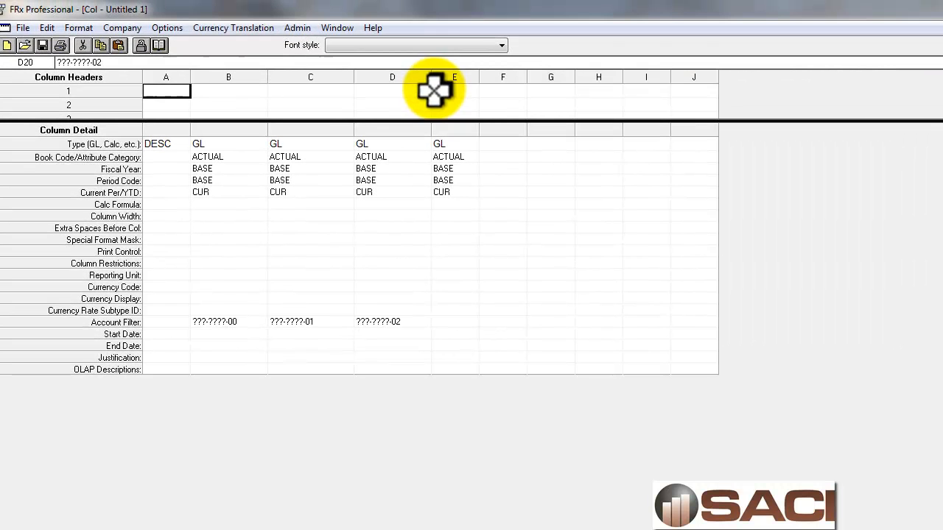
{"action": "left_click", "coordinate": [242, 94]}
{"action": "left_click", "coordinate": [262, 90]}
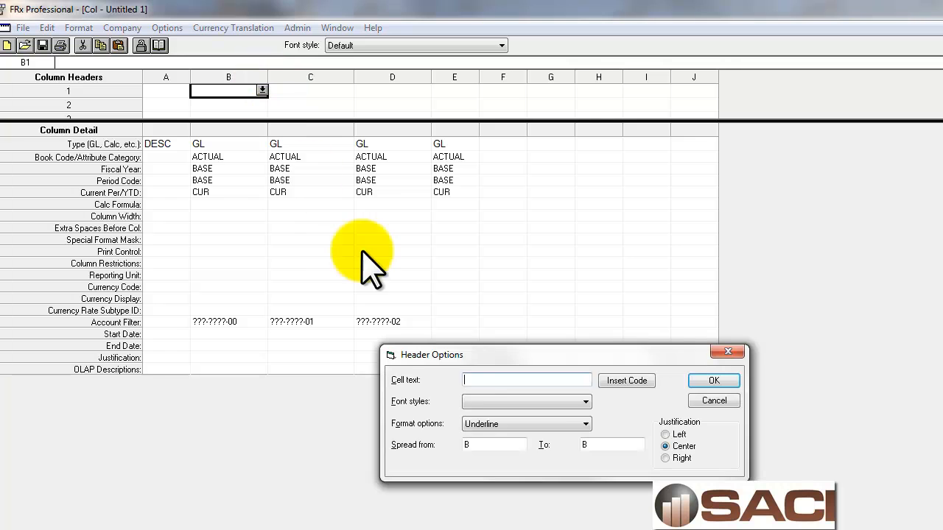
{"action": "left_click", "coordinate": [627, 381]}
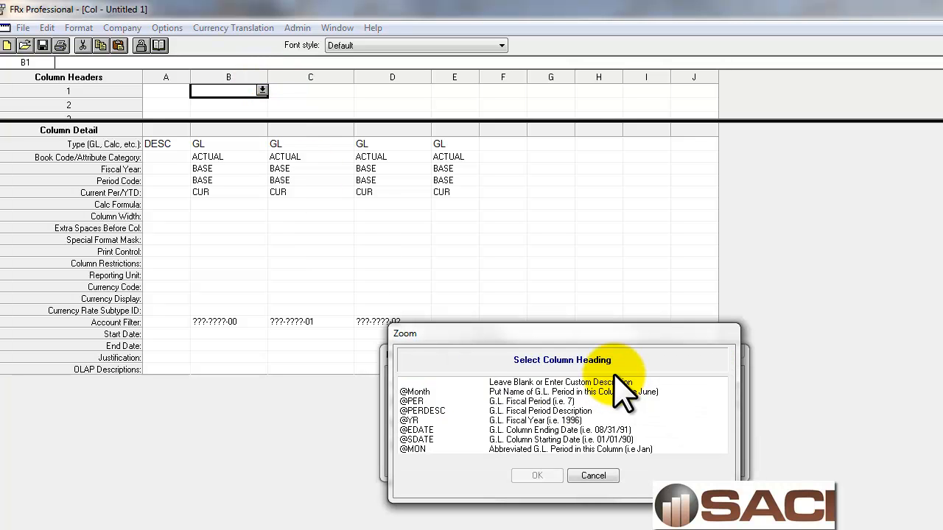
{"action": "left_click", "coordinate": [453, 392]}
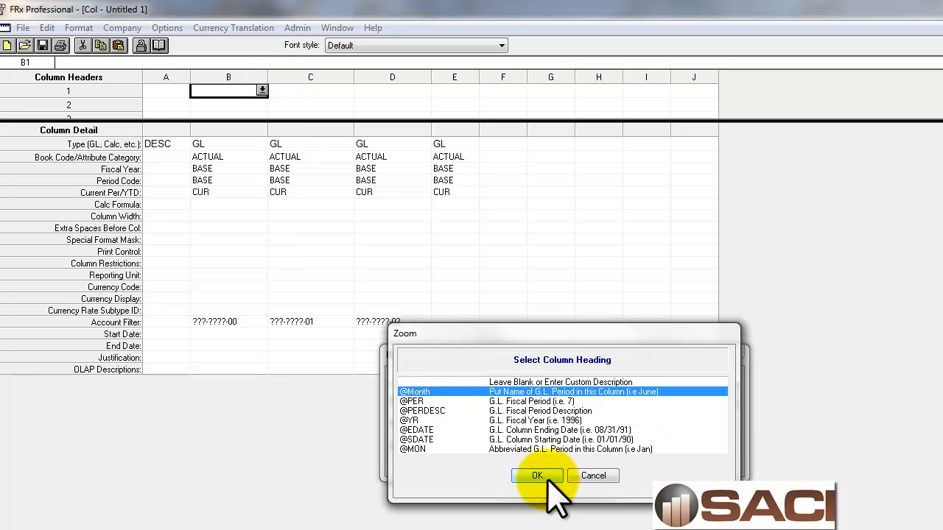
{"action": "left_click", "coordinate": [538, 476]}
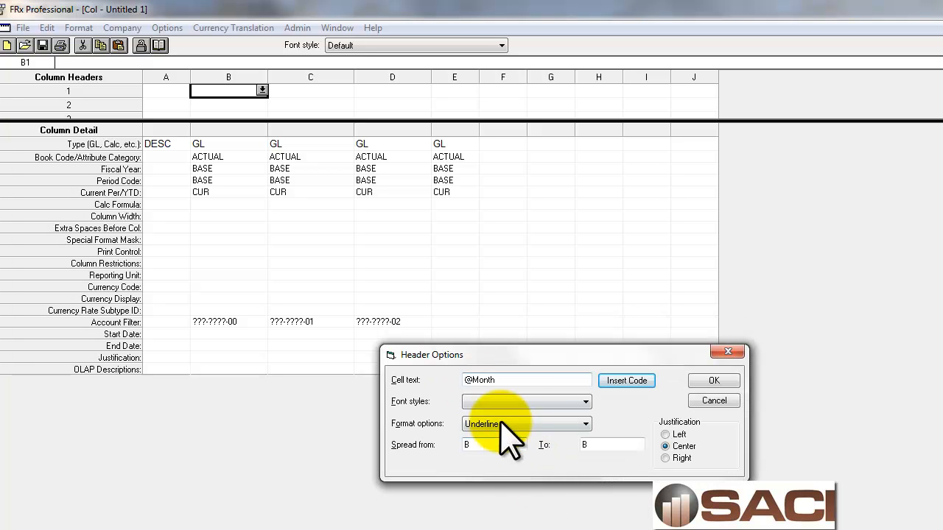
{"action": "left_click", "coordinate": [516, 380]}
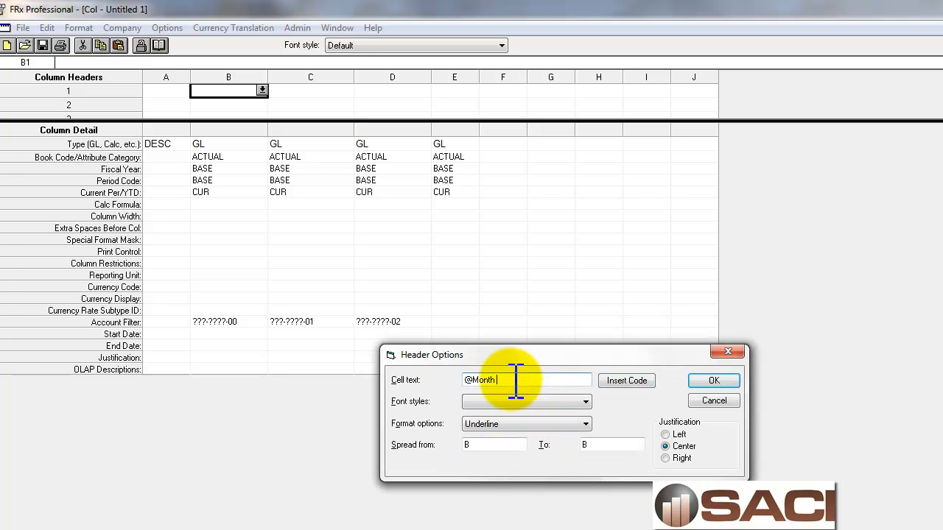
{"action": "left_click", "coordinate": [627, 381]}
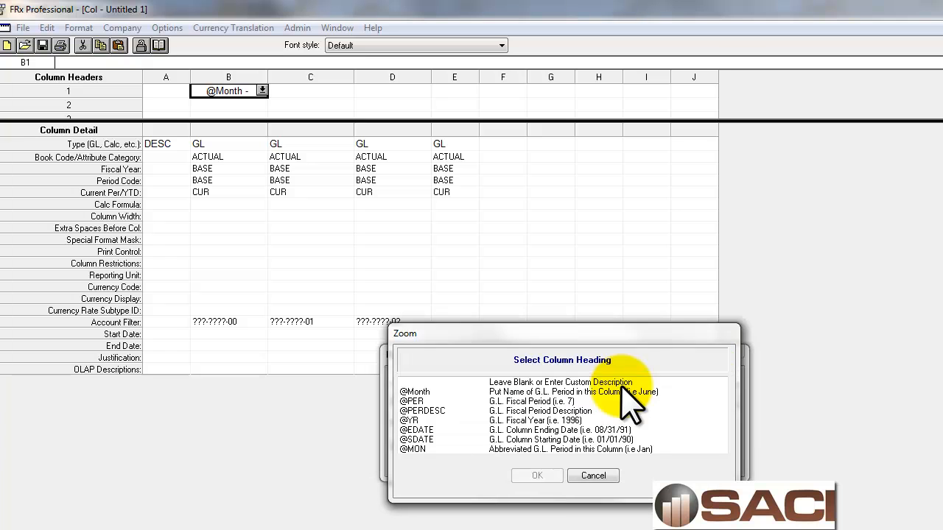
{"action": "left_click", "coordinate": [442, 421]}
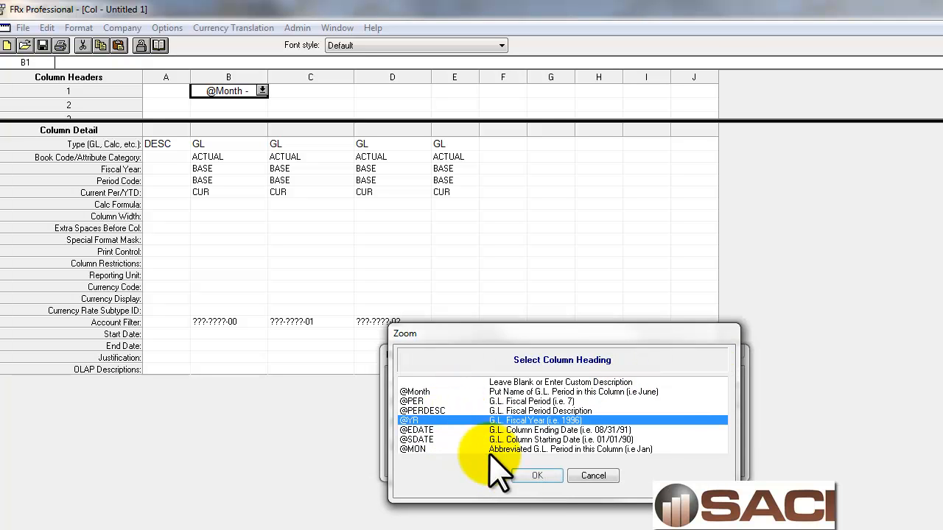
{"action": "left_click", "coordinate": [537, 476]}
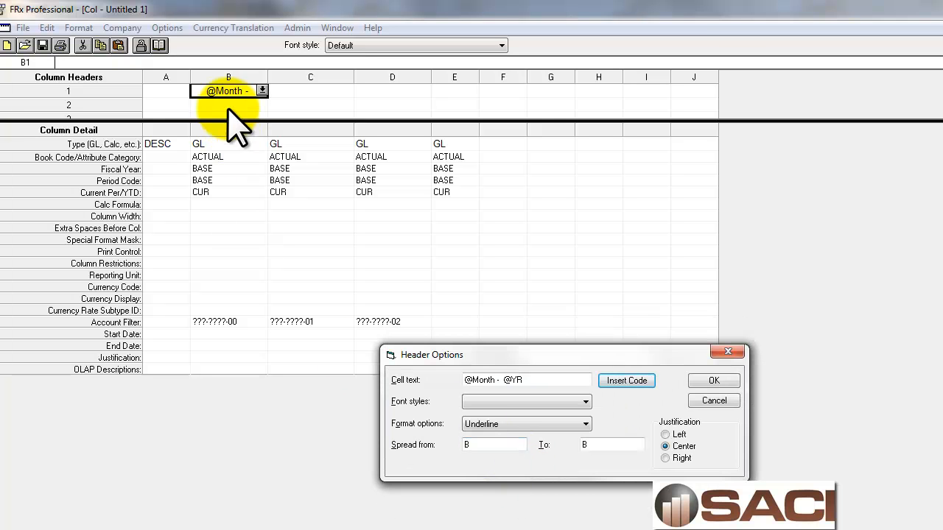
{"action": "double_click", "coordinate": [590, 444]}
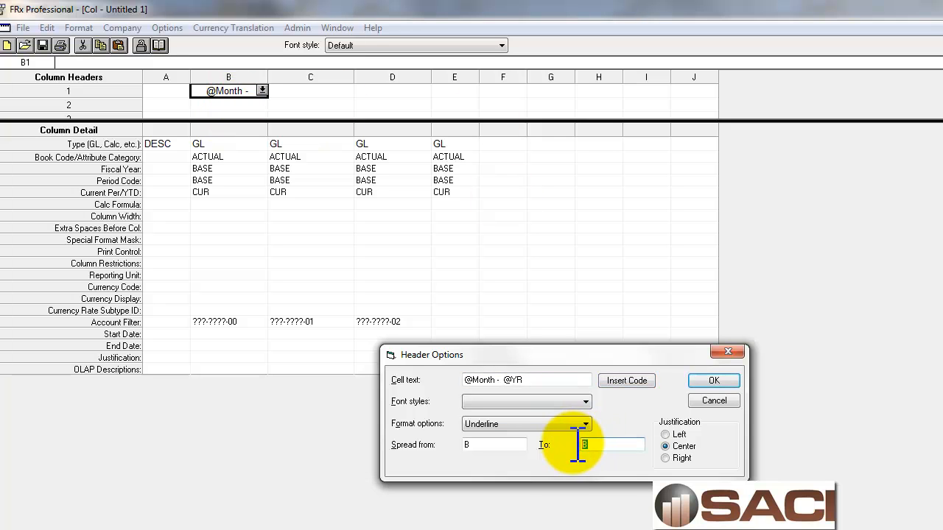
{"action": "key", "text": "Delete"}
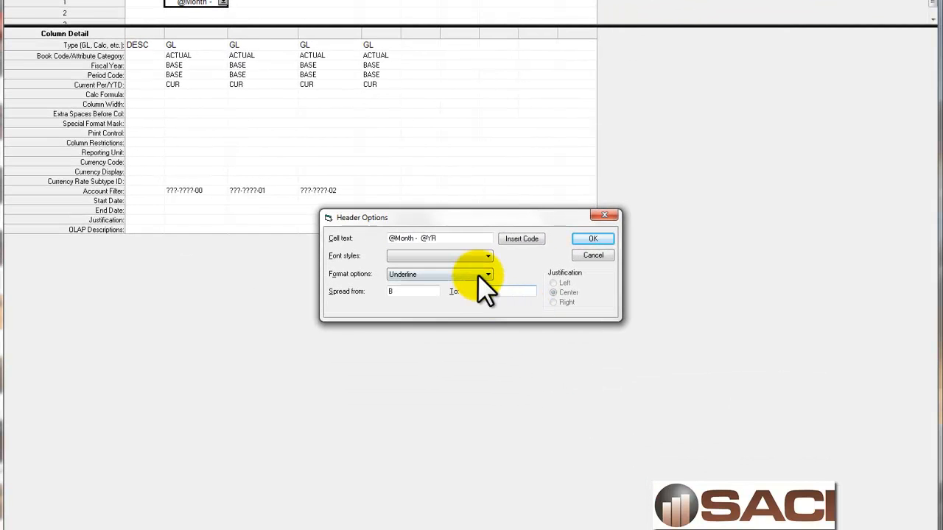
{"action": "left_click", "coordinate": [486, 275]}
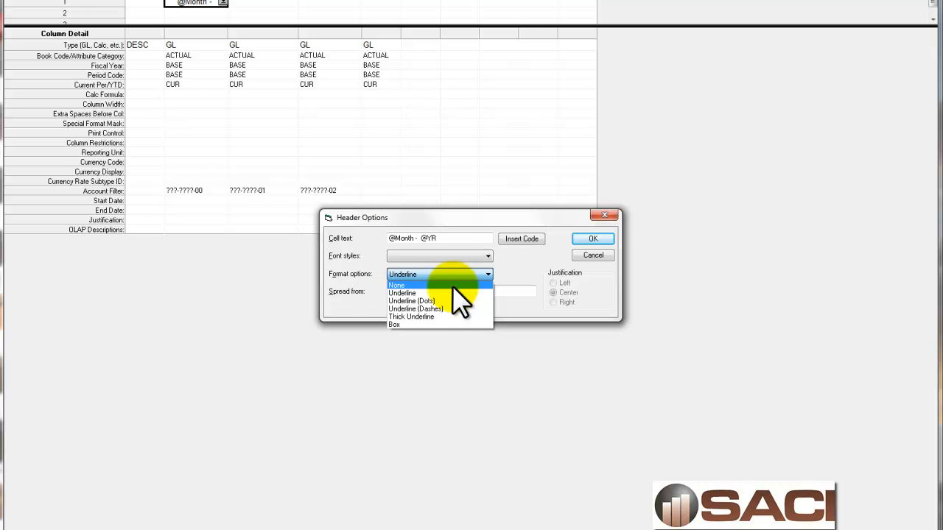
{"action": "left_click", "coordinate": [453, 286]}
{"action": "left_click", "coordinate": [485, 257]}
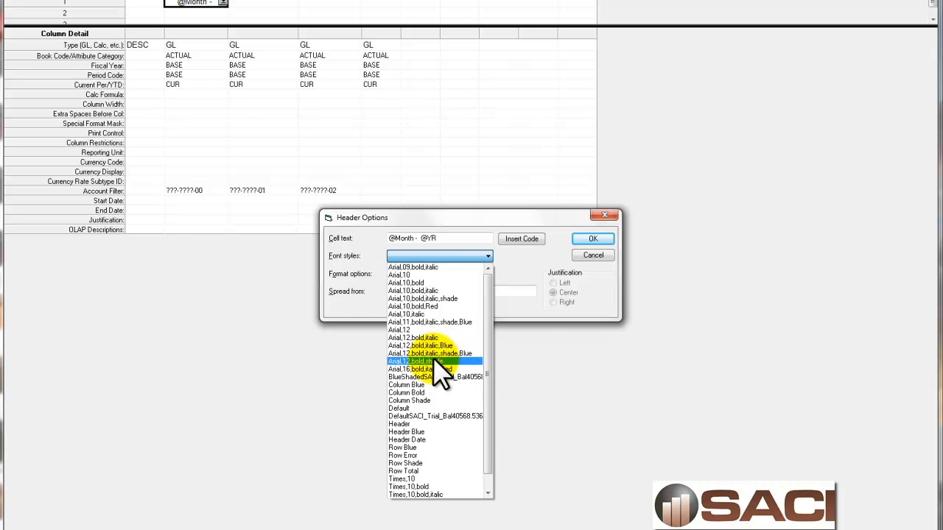
{"action": "left_click", "coordinate": [439, 361]}
{"action": "left_click", "coordinate": [589, 240]}
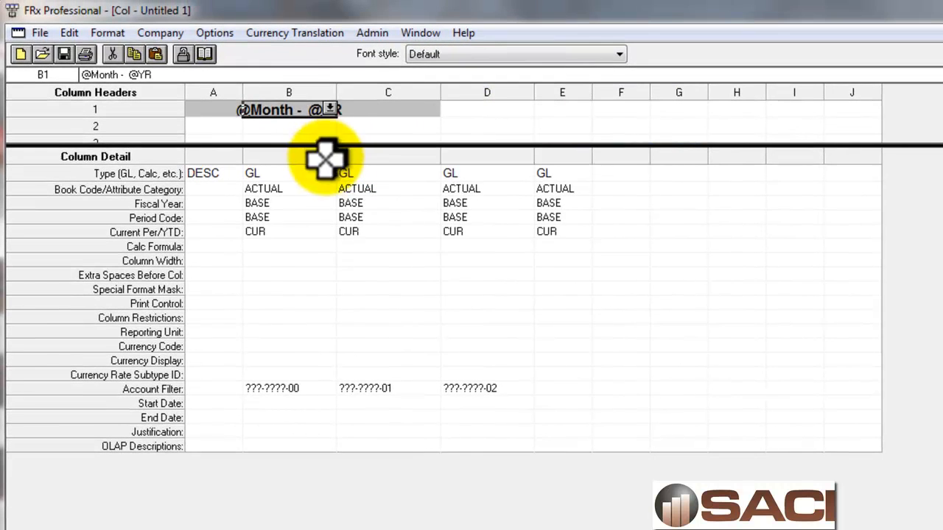
Switch to Microsoft Dynamics GP and look up the Department segment's numbers and descriptions in the financial account segment setup
{"action": "left_click", "coordinate": [324, 127]}
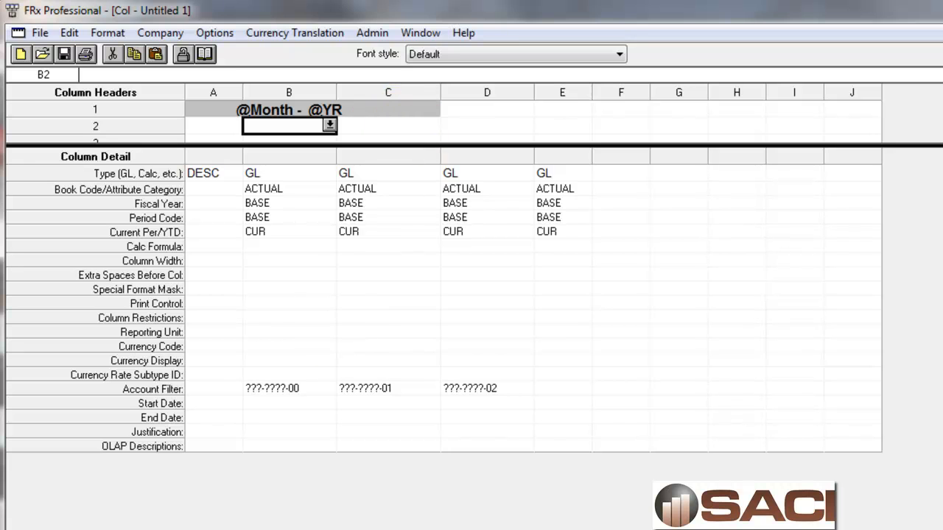
{"action": "key", "text": "alt+Tab"}
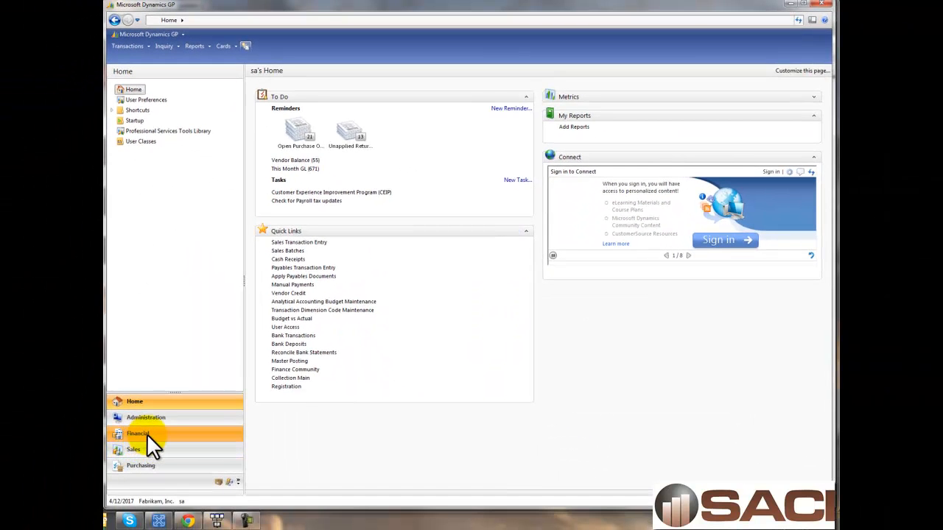
{"action": "left_click", "coordinate": [147, 434]}
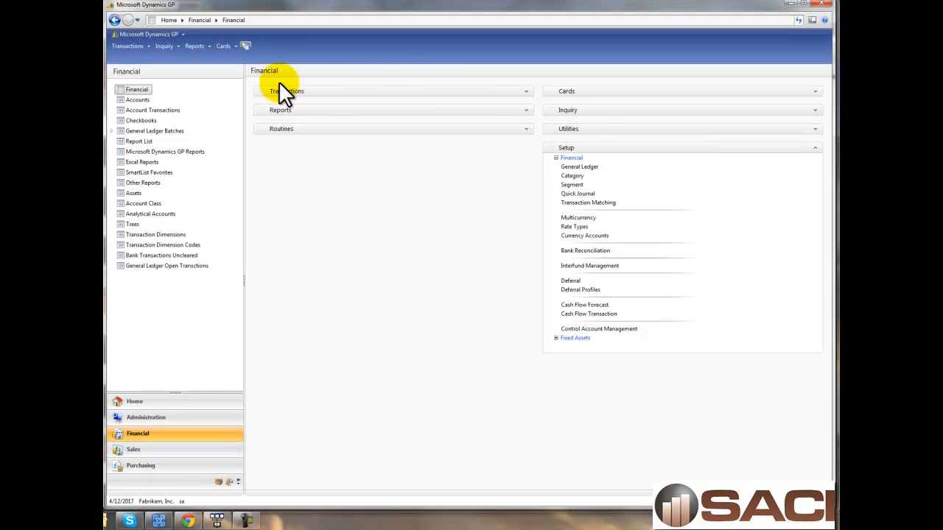
{"action": "left_click", "coordinate": [576, 185]}
{"action": "left_click", "coordinate": [514, 182]}
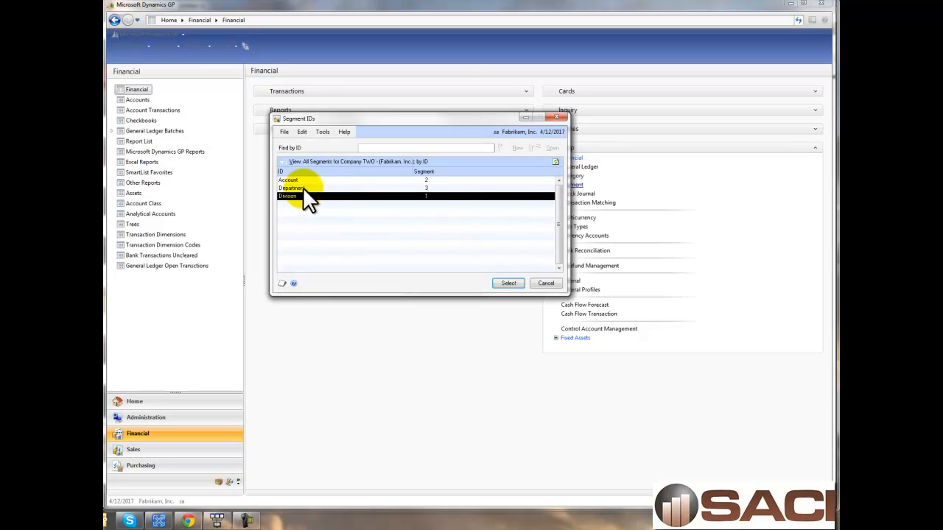
{"action": "left_click", "coordinate": [302, 188]}
{"action": "double_click", "coordinate": [302, 188]}
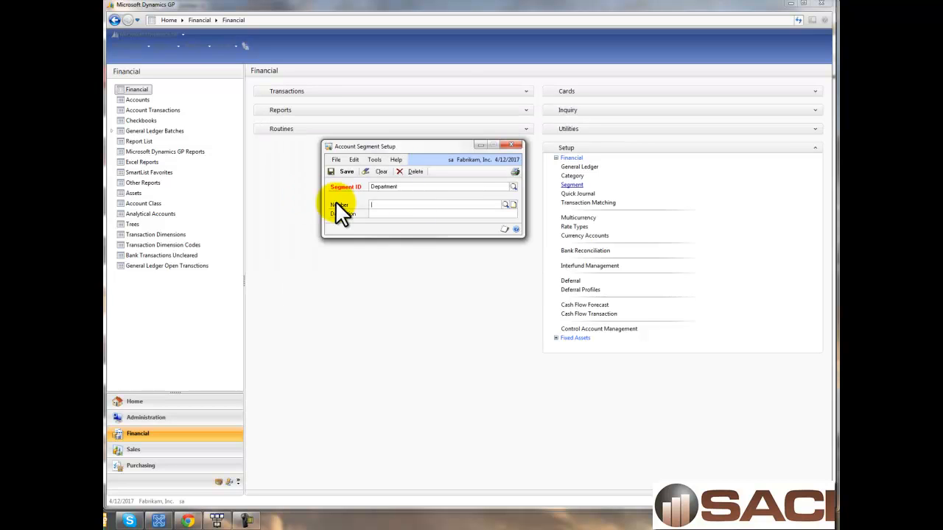
{"action": "left_click", "coordinate": [506, 204]}
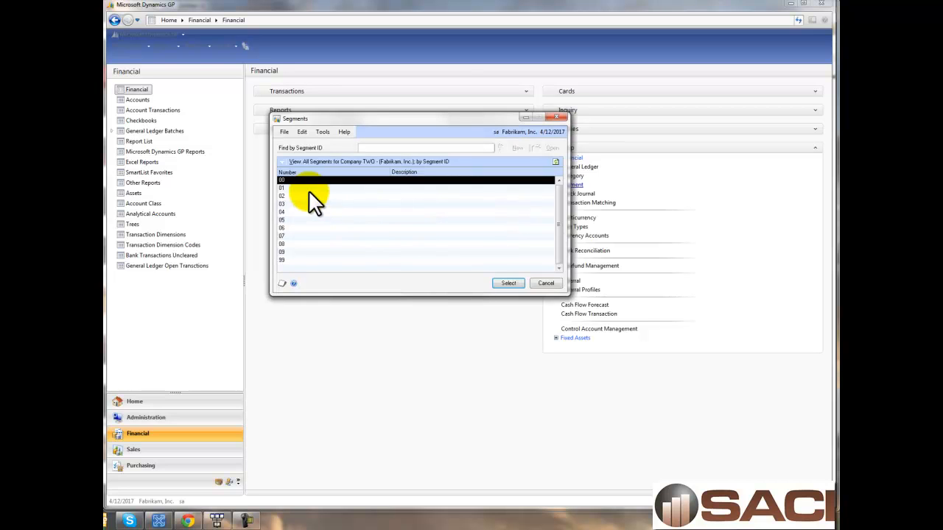
{"action": "left_click", "coordinate": [546, 284]}
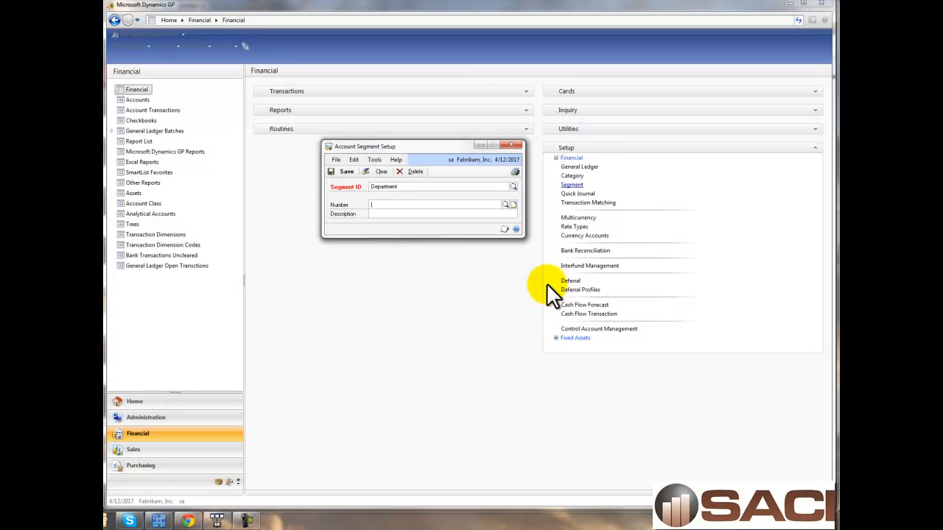
{"action": "left_click", "coordinate": [511, 145]}
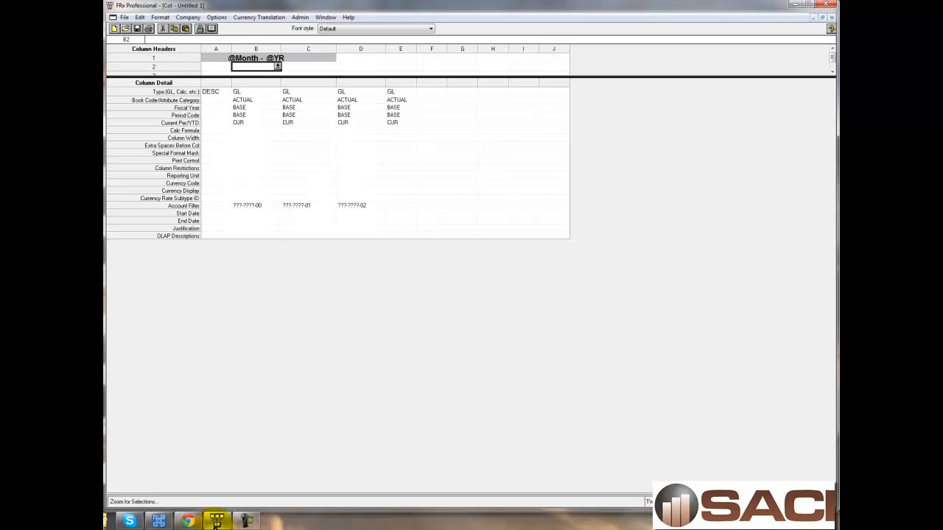
Switch back to FRx and add the second-row header General to column B in the Arial,12 font style
{"action": "left_click", "coordinate": [216, 521]}
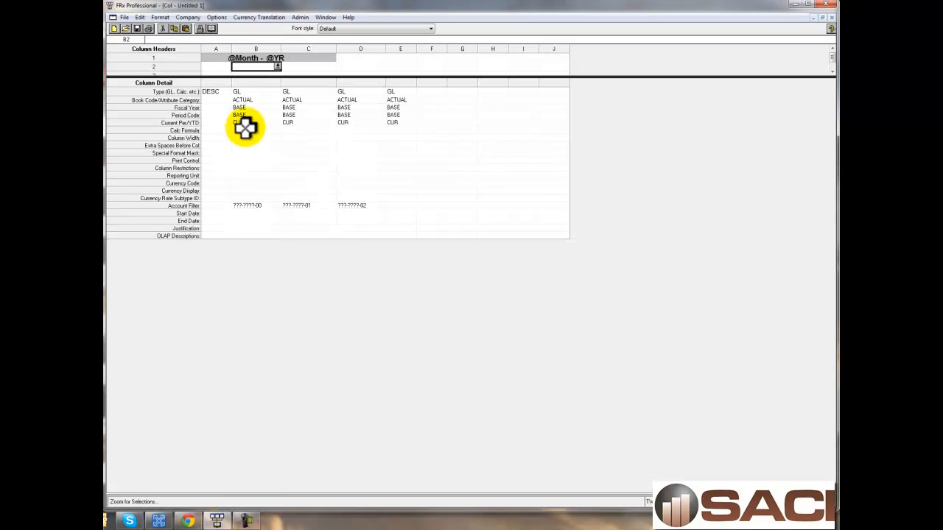
{"action": "left_click", "coordinate": [273, 72]}
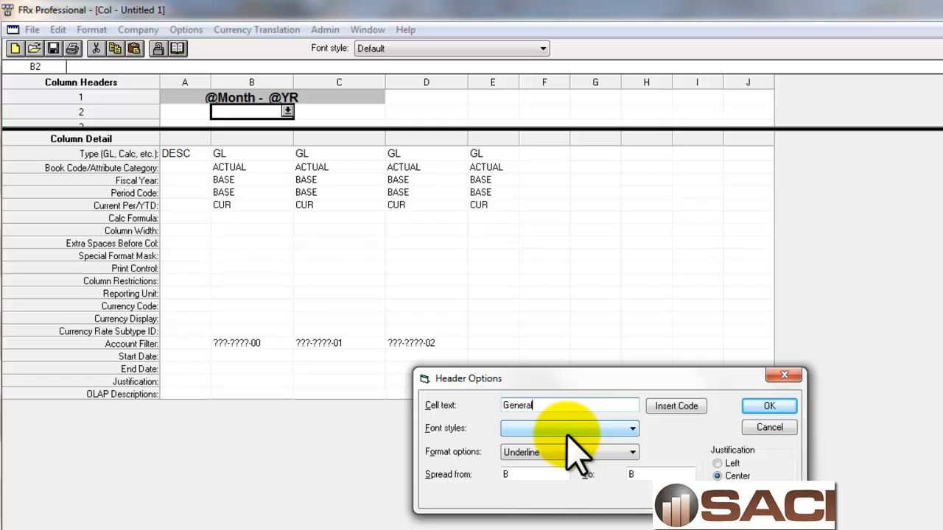
{"action": "left_click", "coordinate": [632, 429]}
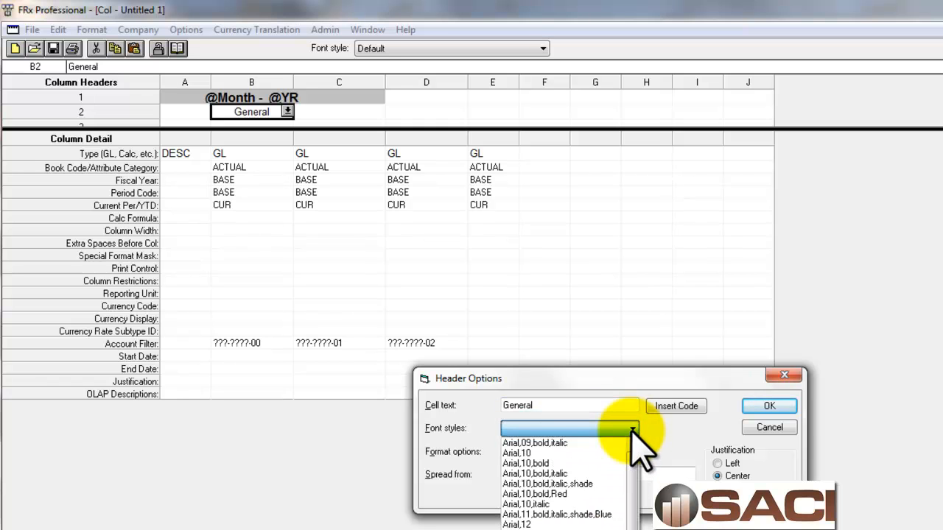
{"action": "left_click", "coordinate": [569, 525]}
{"action": "left_click", "coordinate": [769, 406]}
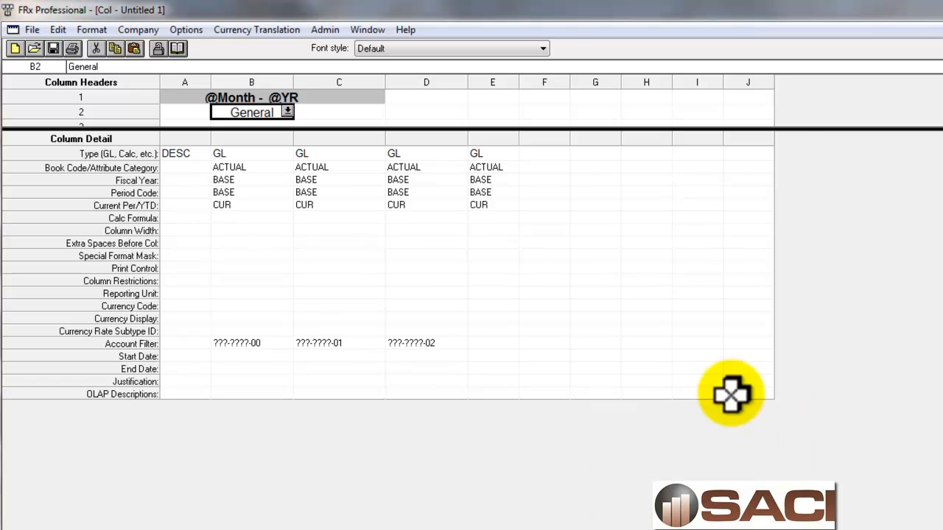
Add the second-row header Retail to column C in the Arial,12 font style
{"action": "left_click", "coordinate": [354, 112]}
{"action": "left_click", "coordinate": [378, 112]}
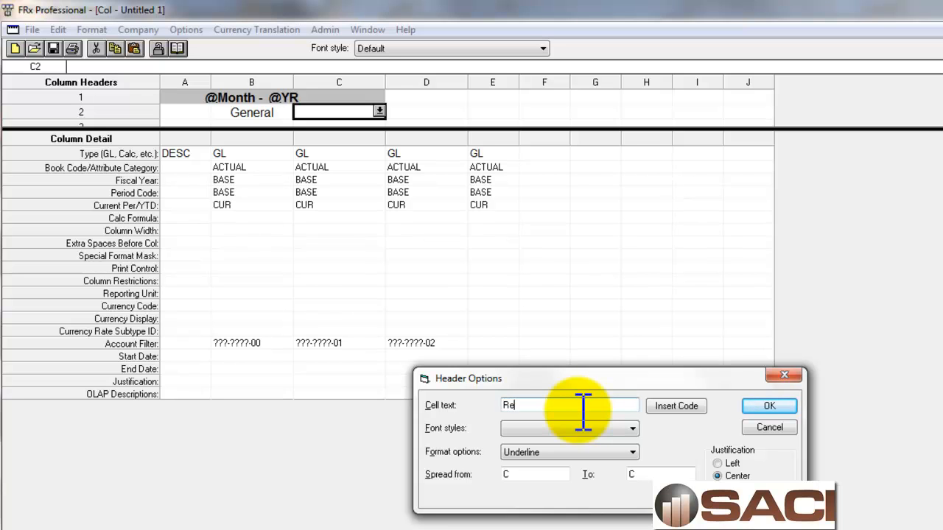
{"action": "left_click", "coordinate": [632, 428]}
{"action": "left_click", "coordinate": [549, 525]}
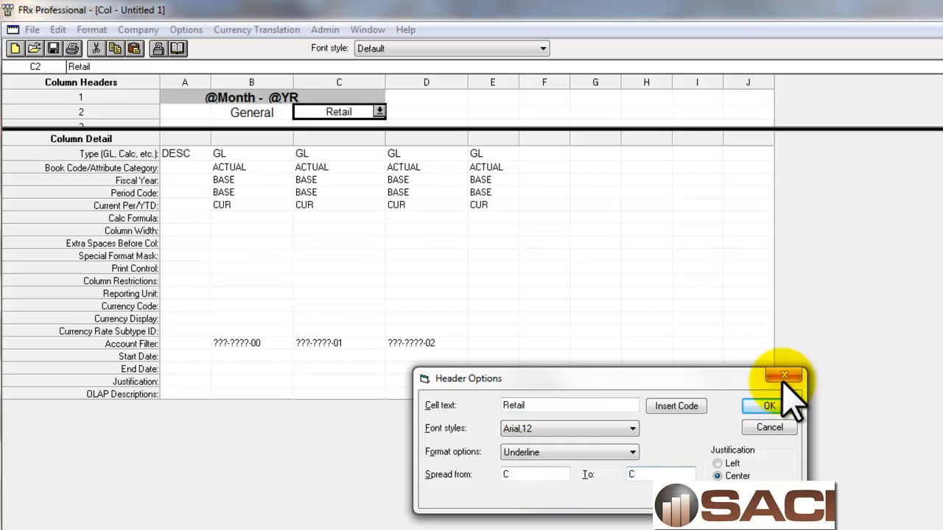
{"action": "left_click", "coordinate": [769, 407]}
Add the second-row header Finished Goods to column D in the Arial,12 font style
{"action": "left_click", "coordinate": [445, 112]}
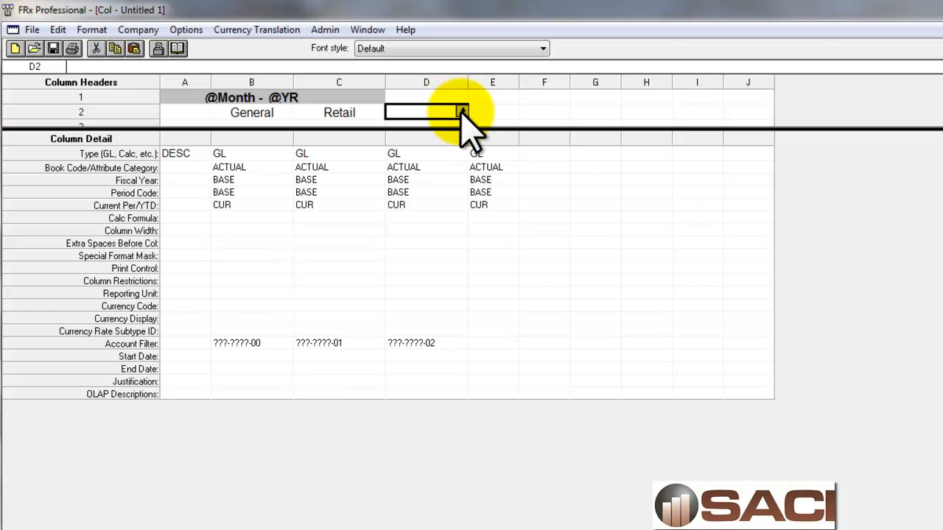
{"action": "left_click", "coordinate": [462, 111]}
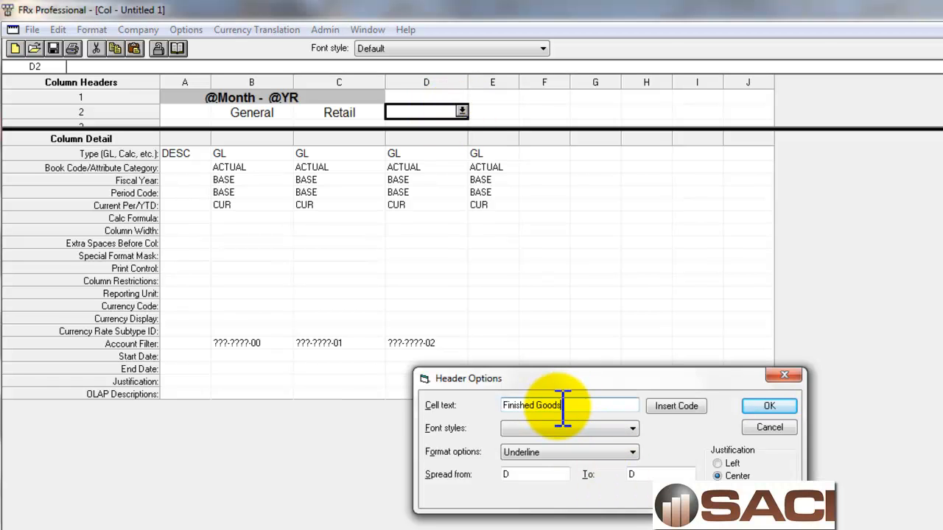
{"action": "left_click", "coordinate": [631, 428]}
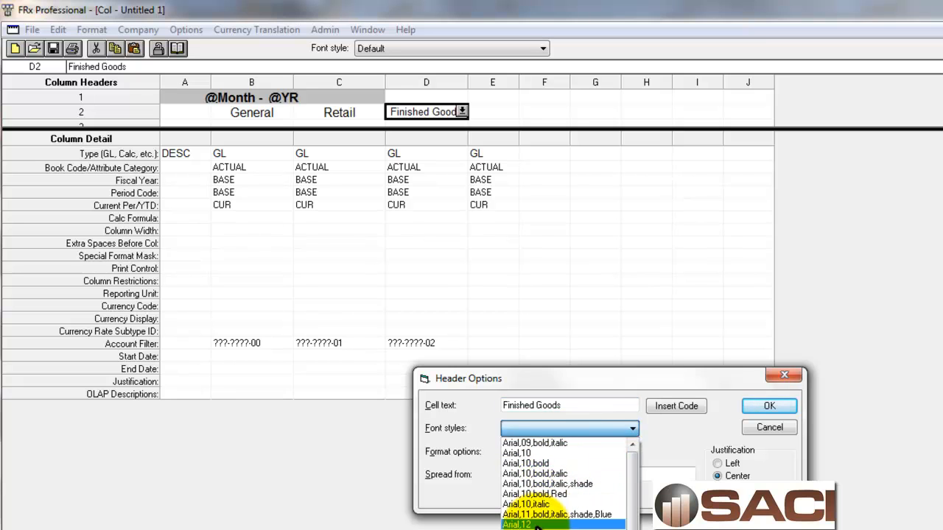
{"action": "left_click", "coordinate": [537, 524]}
{"action": "left_click", "coordinate": [769, 407]}
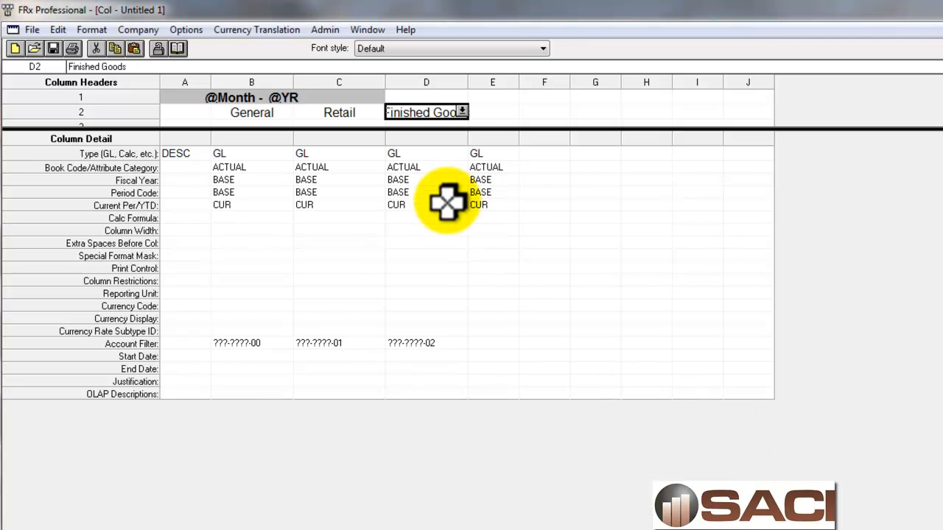
Add the second-row header Total to column E in the Arial,12 font style
{"action": "left_click", "coordinate": [507, 115]}
{"action": "left_click", "coordinate": [512, 111]}
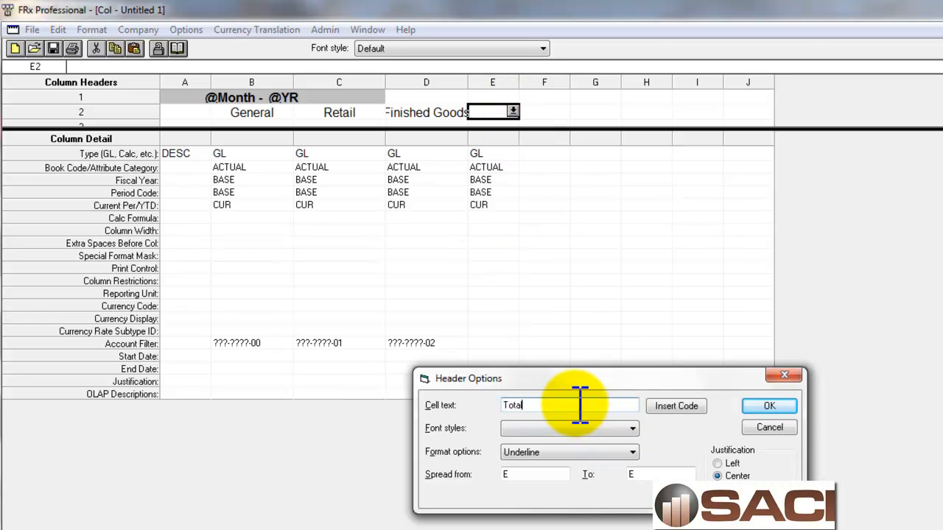
{"action": "left_click", "coordinate": [574, 428]}
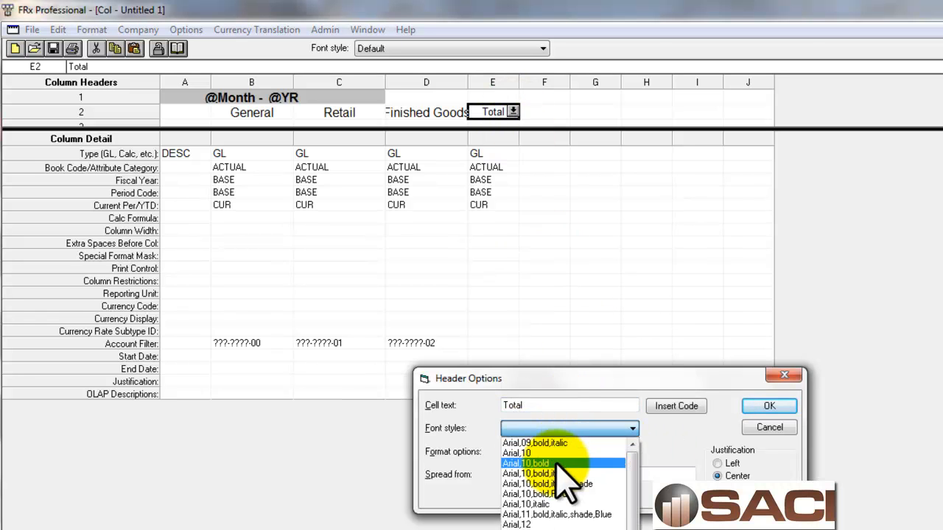
{"action": "left_click", "coordinate": [549, 525]}
{"action": "left_click", "coordinate": [773, 407]}
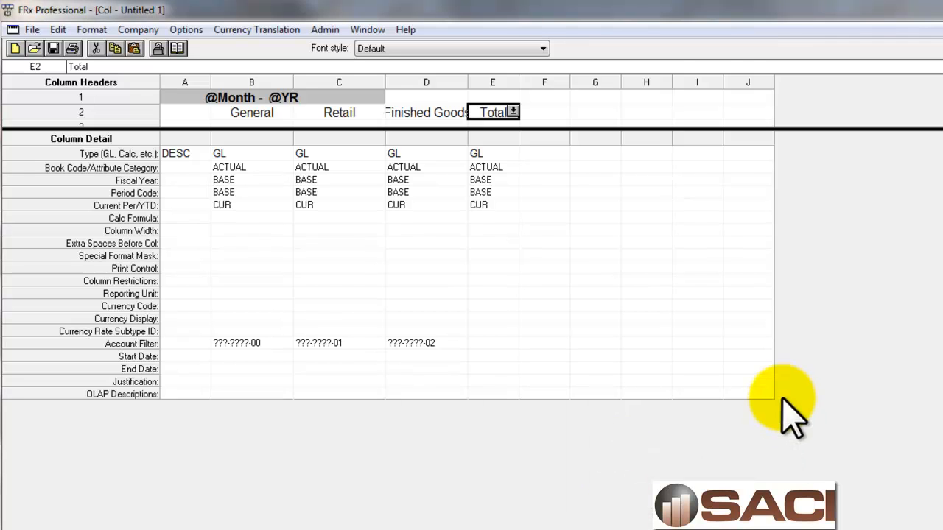
Save the column layout with the name and description Sales Report, and close it
{"action": "left_click", "coordinate": [32, 31]}
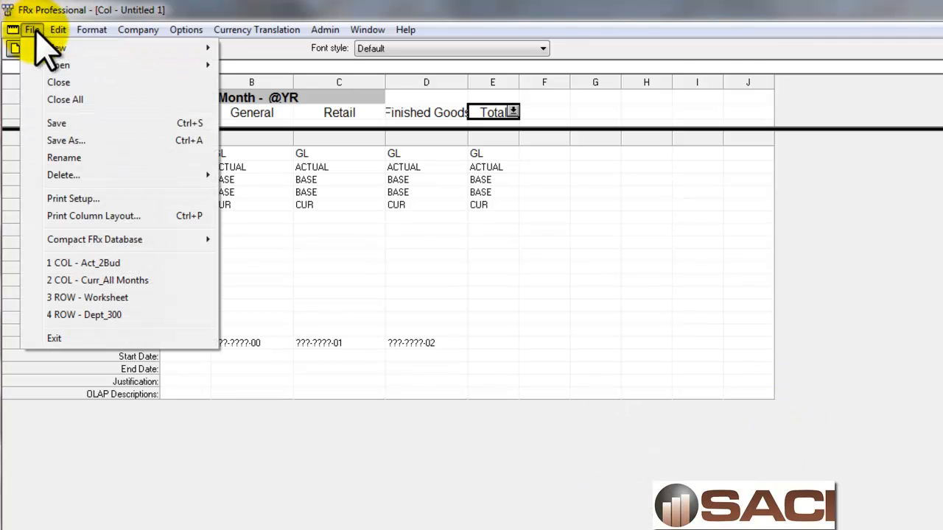
{"action": "left_click", "coordinate": [63, 140]}
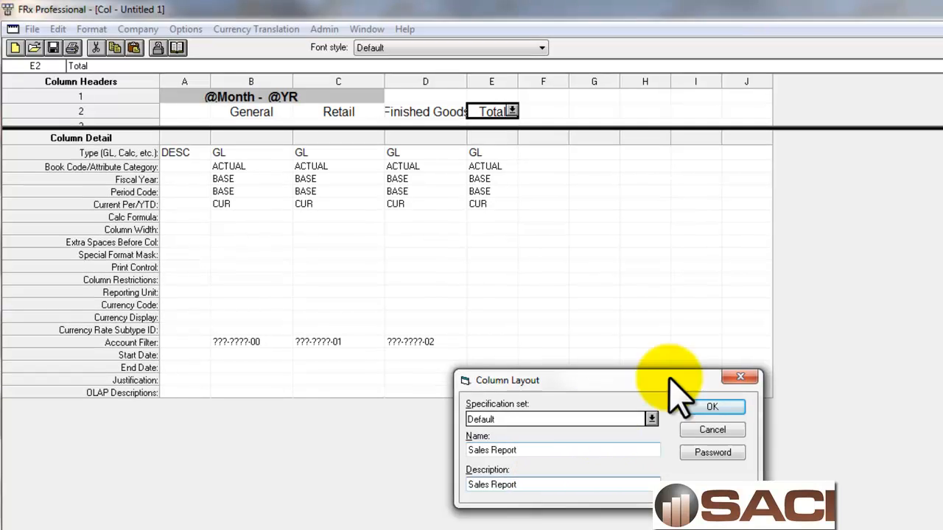
{"action": "left_click", "coordinate": [713, 408]}
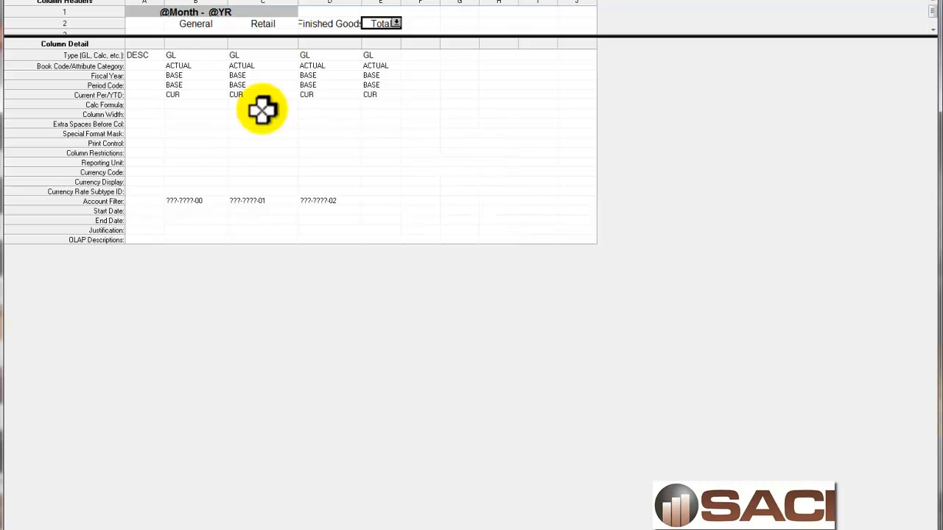
{"action": "left_click", "coordinate": [926, 0]}
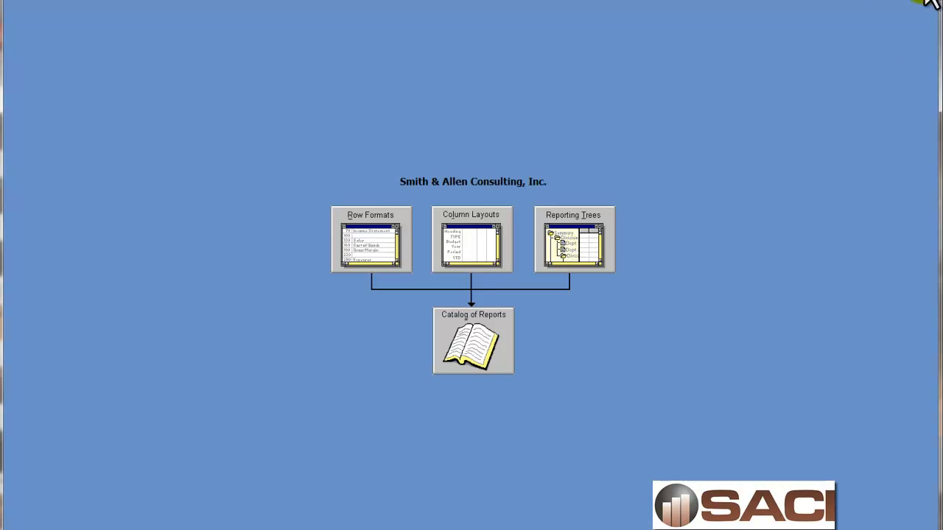
Create a new report catalog with the ID and description Sales Report for company TWO
{"action": "left_click", "coordinate": [491, 330]}
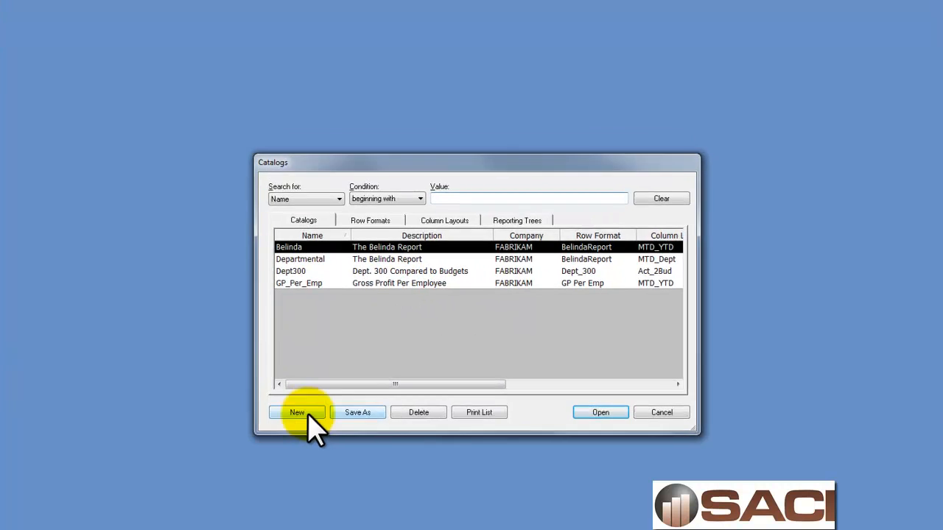
{"action": "left_click", "coordinate": [299, 412]}
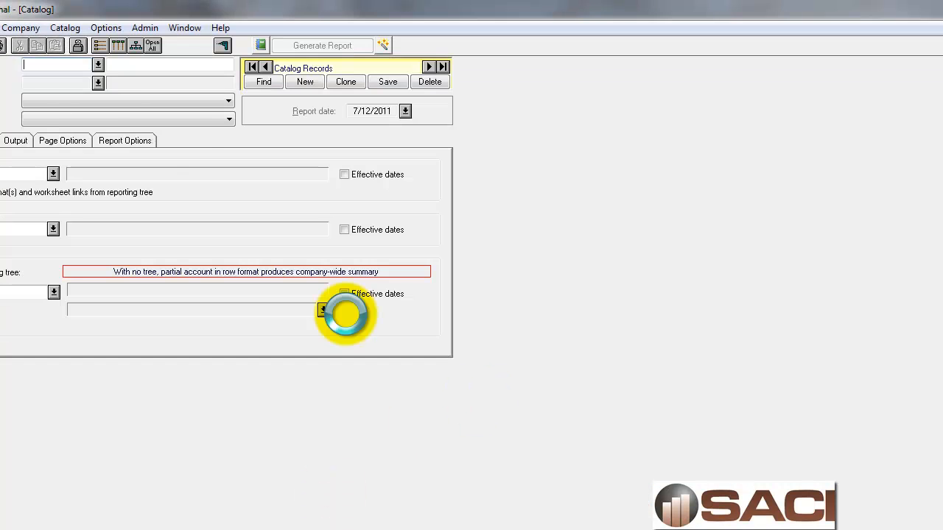
{"action": "type", "text": "Sales Report"}
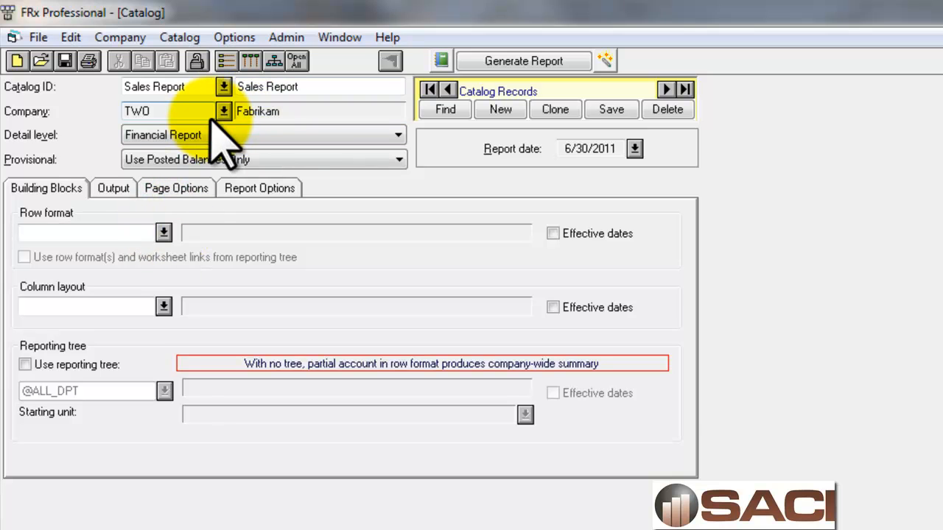
Assign the Sales Report row format and the Sales Report column layout to the catalog
{"action": "left_click", "coordinate": [163, 233]}
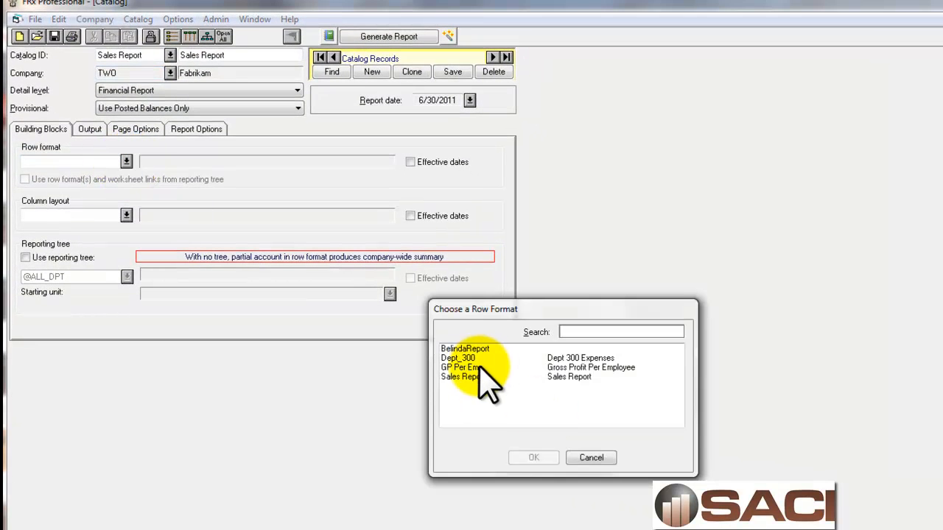
{"action": "left_click", "coordinate": [472, 377]}
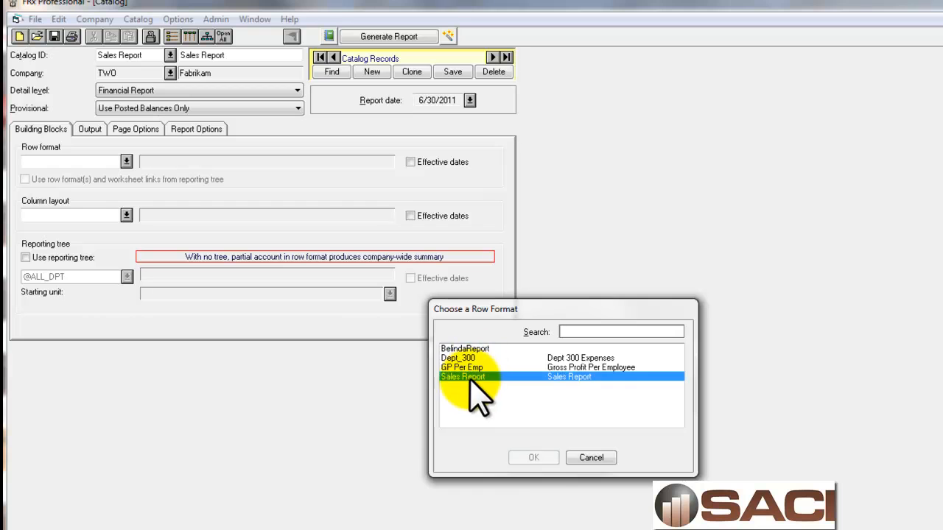
{"action": "left_click", "coordinate": [534, 457]}
{"action": "left_click", "coordinate": [127, 215]}
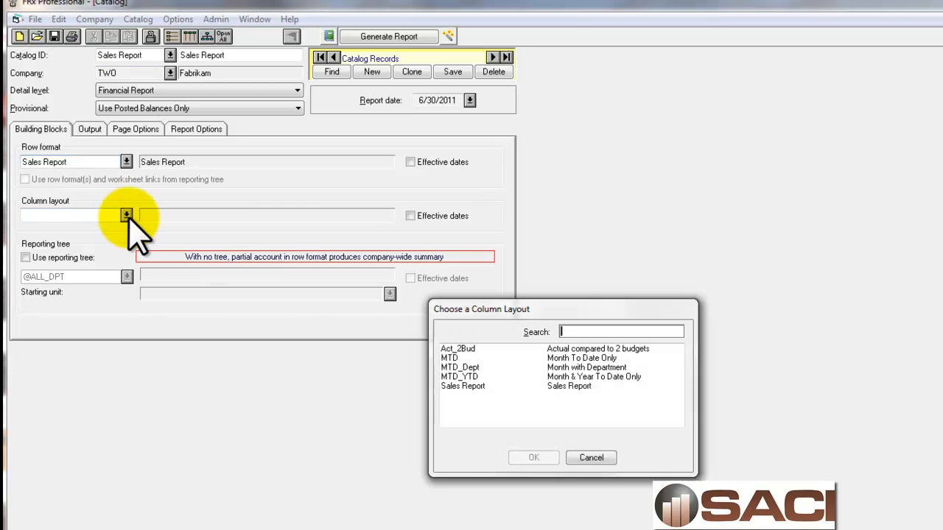
{"action": "left_click", "coordinate": [464, 386]}
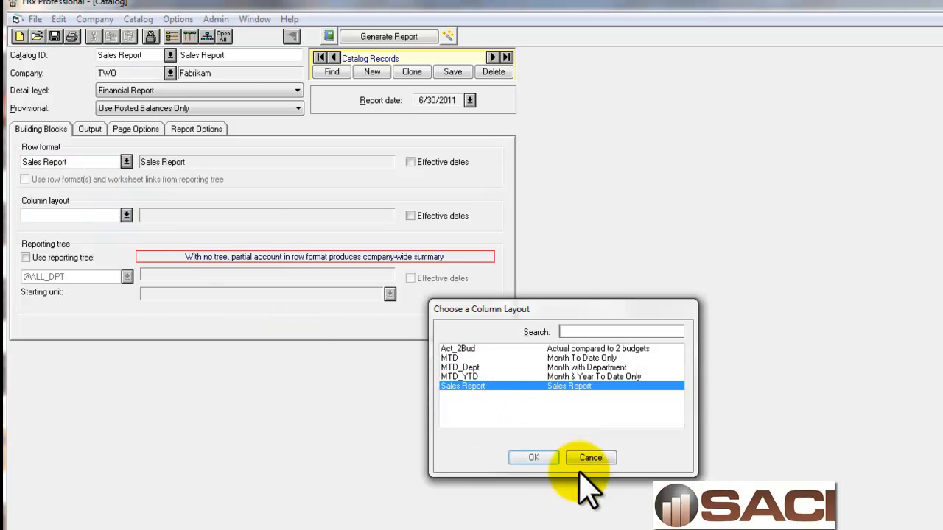
{"action": "left_click", "coordinate": [534, 458]}
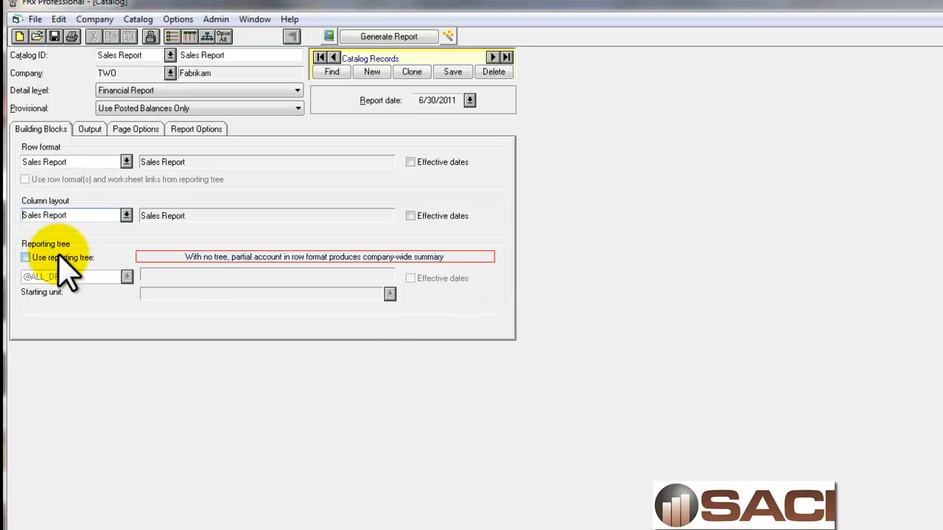
{"action": "left_click", "coordinate": [89, 129]}
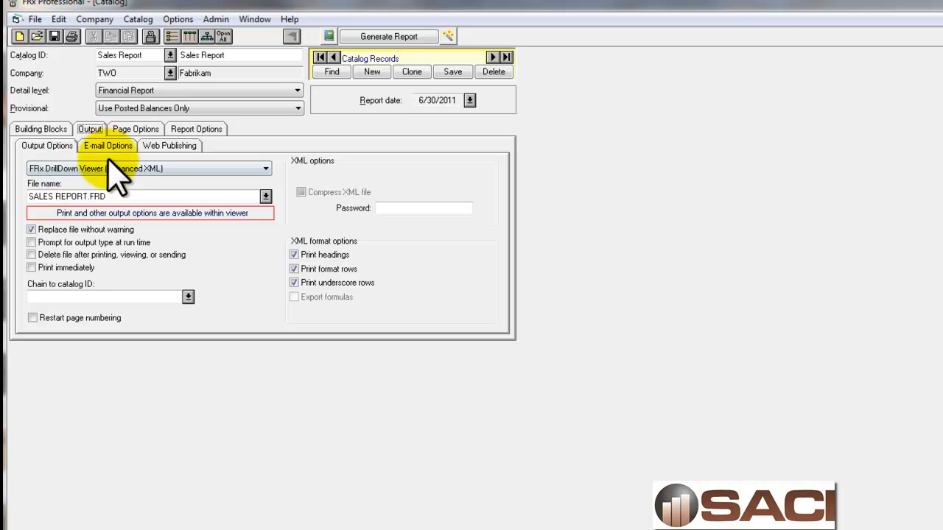
{"action": "left_click", "coordinate": [142, 132]}
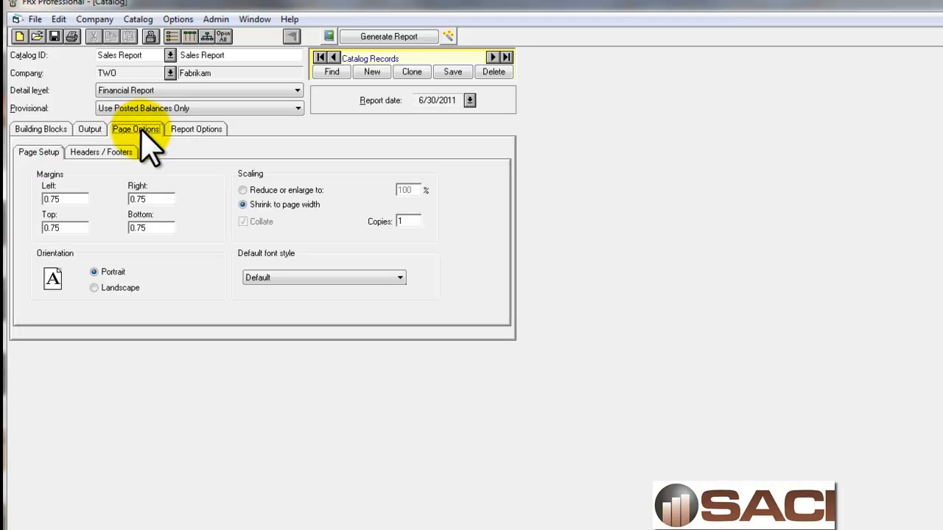
{"action": "left_click", "coordinate": [94, 153]}
{"action": "left_click", "coordinate": [283, 196]}
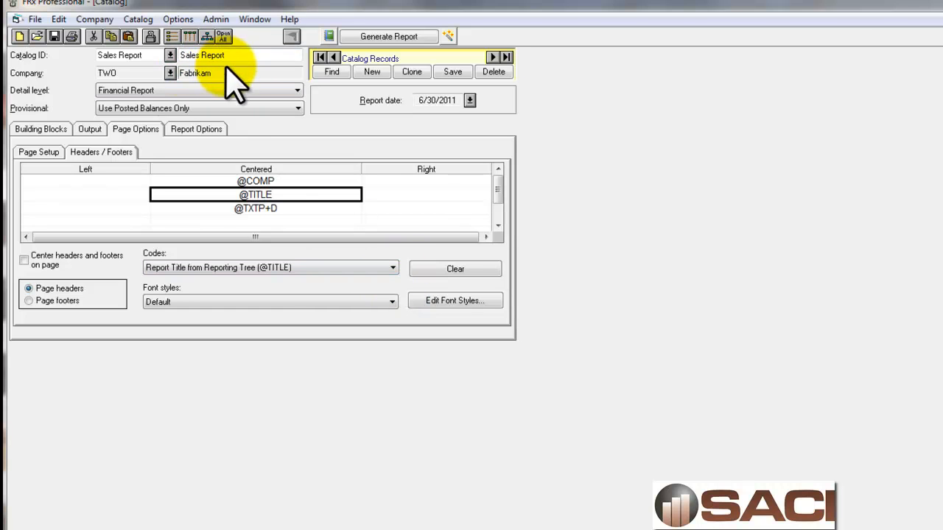
{"action": "left_click", "coordinate": [392, 268]}
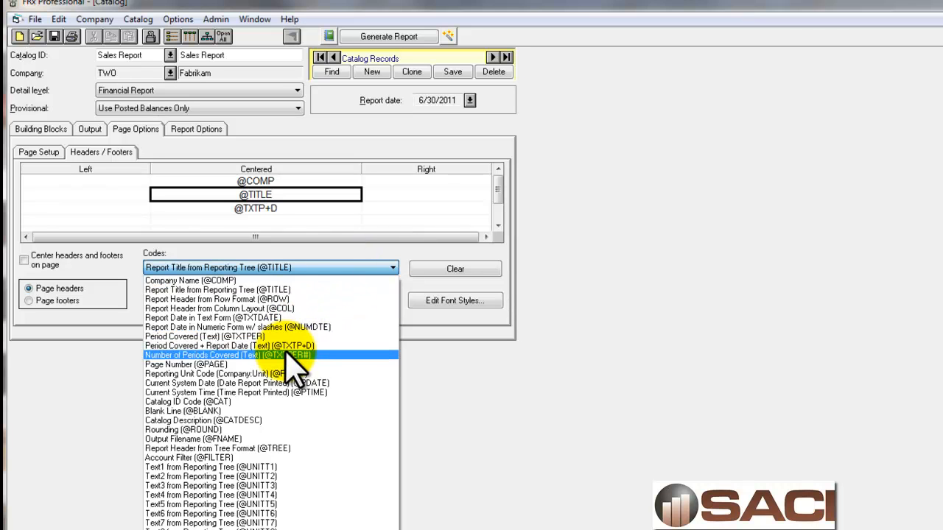
{"action": "left_click", "coordinate": [249, 421]}
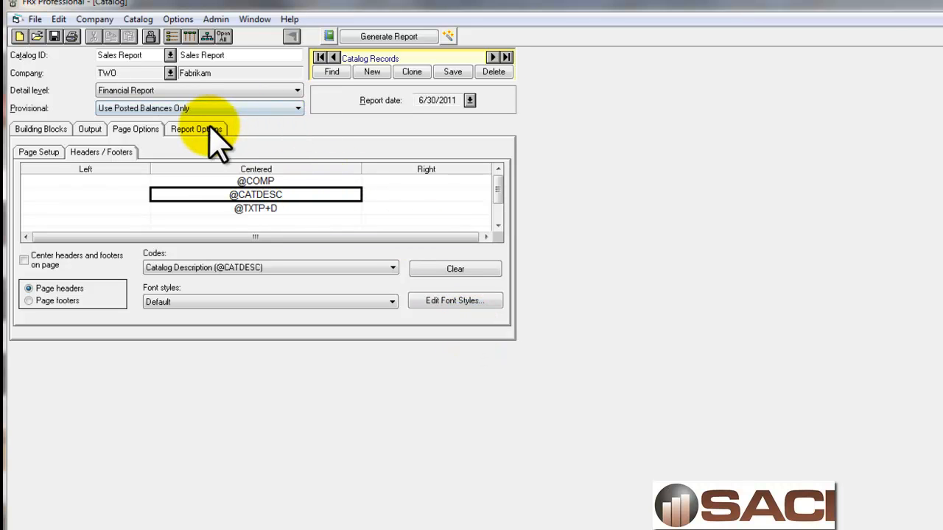
Set the report's base period to 4 and base year to 2013, and try to generate the report
{"action": "left_click", "coordinate": [470, 100]}
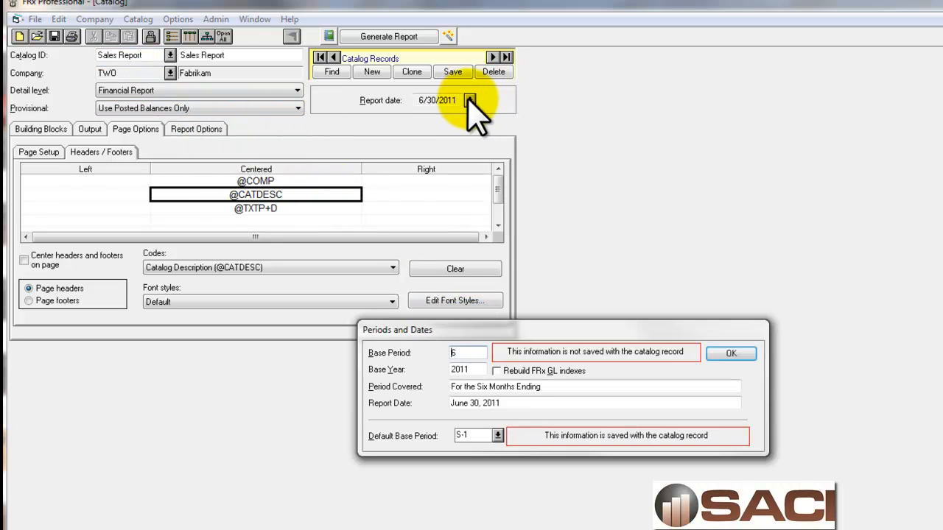
{"action": "key", "text": "Tab"}
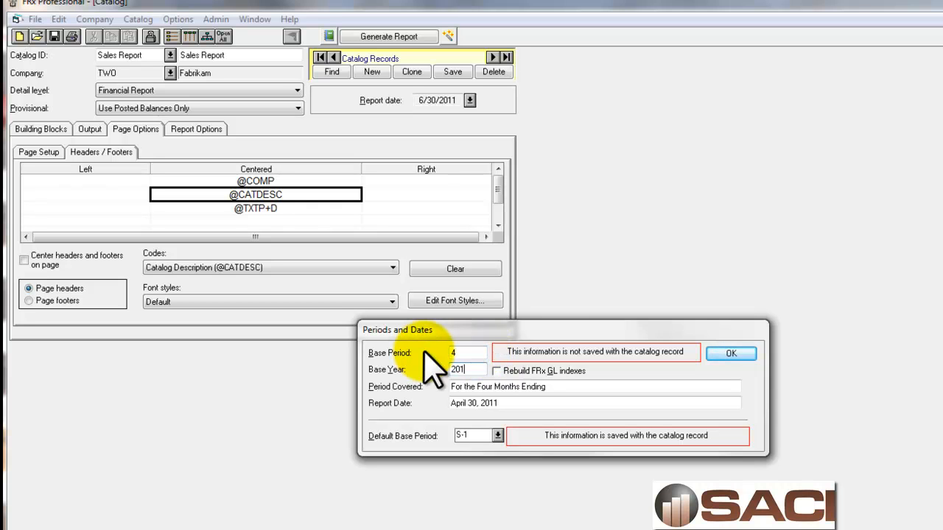
{"action": "left_click", "coordinate": [733, 353]}
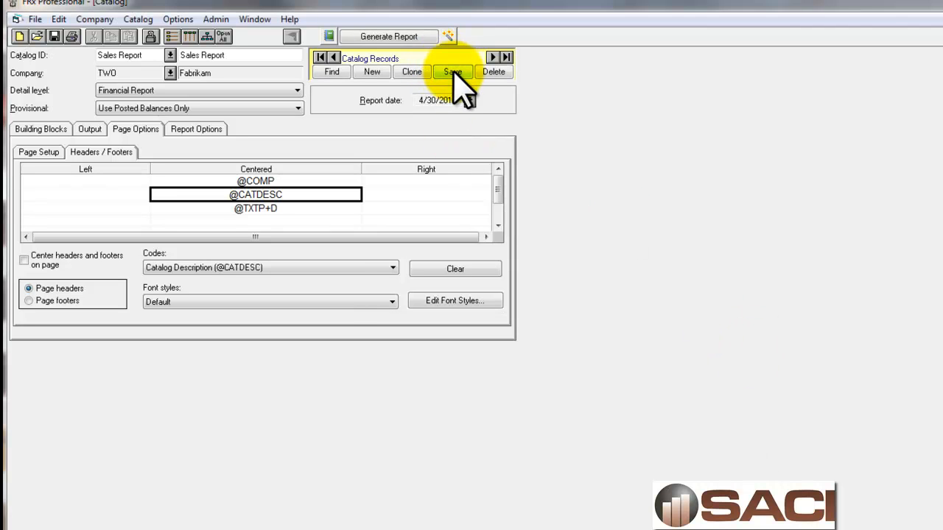
{"action": "left_click", "coordinate": [393, 37]}
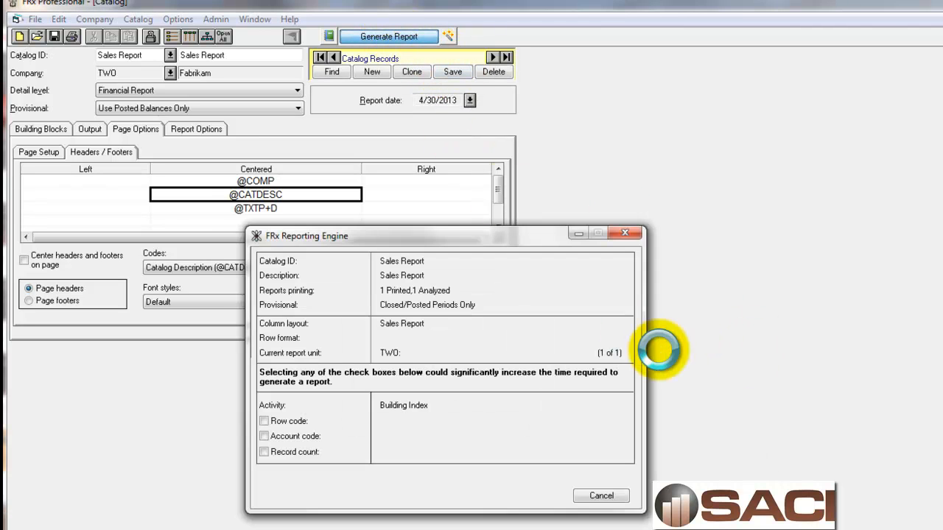
{"action": "left_click", "coordinate": [507, 410]}
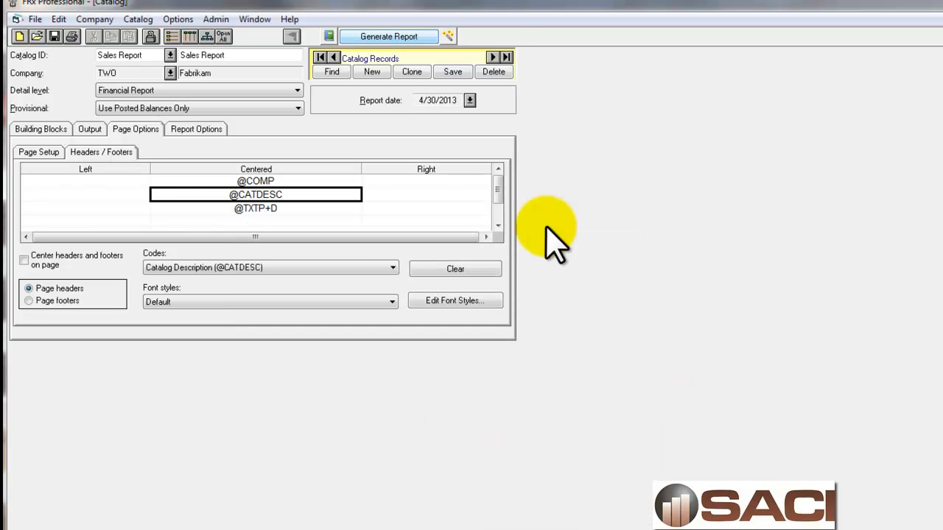
Set the report's base year to 2017 and generate the Sales Report in the viewer
{"action": "left_click", "coordinate": [470, 101]}
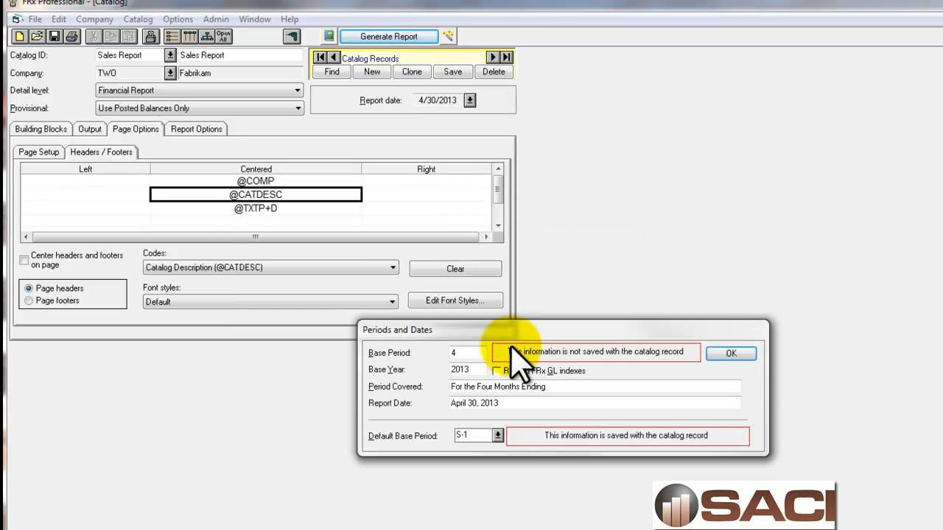
{"action": "left_click", "coordinate": [480, 370]}
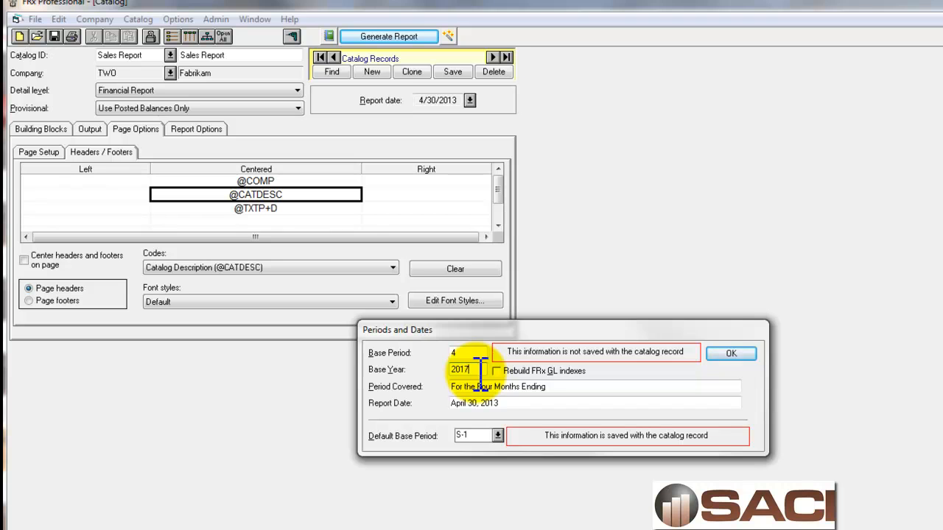
{"action": "left_click", "coordinate": [731, 353]}
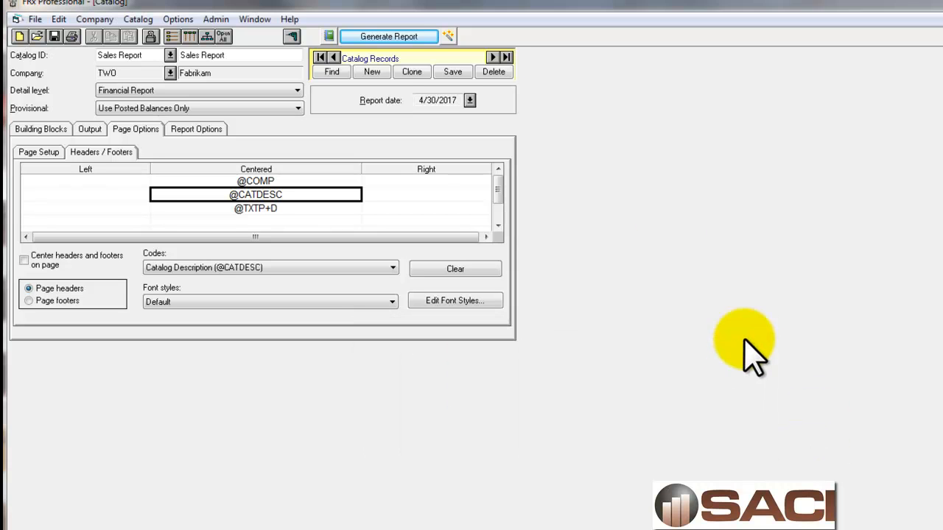
{"action": "left_click", "coordinate": [397, 36]}
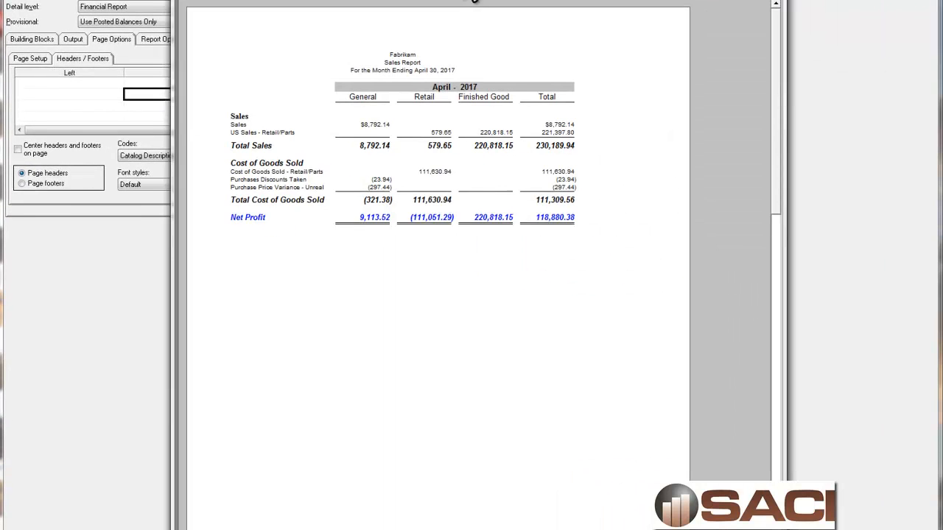
{"action": "left_click_drag", "start_coordinate": [470, 0], "coordinate": [444, 0]}
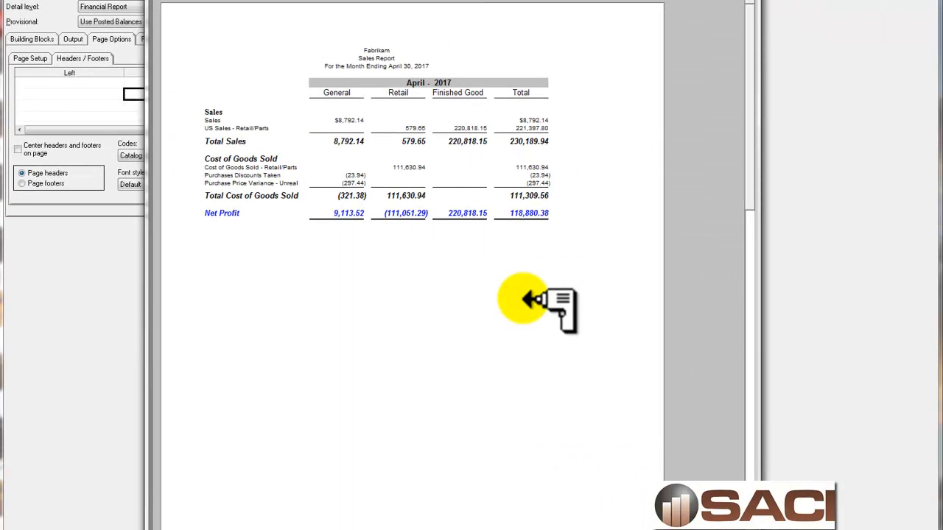